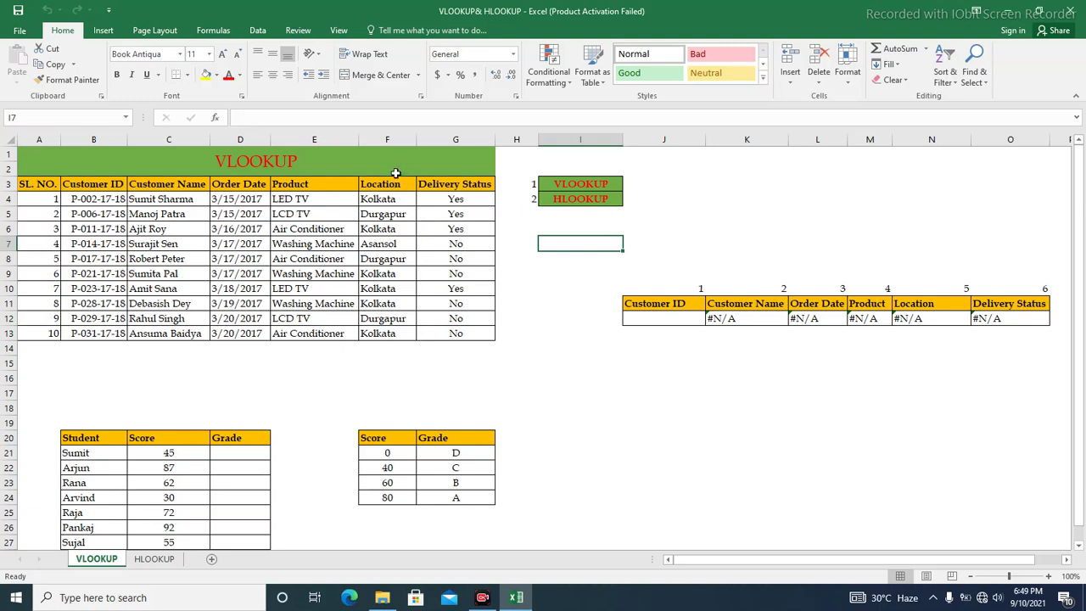
Examine how the VLOOKUP sheet's order table lists each customer record in its own row, from row 4 down.
click(422, 159)
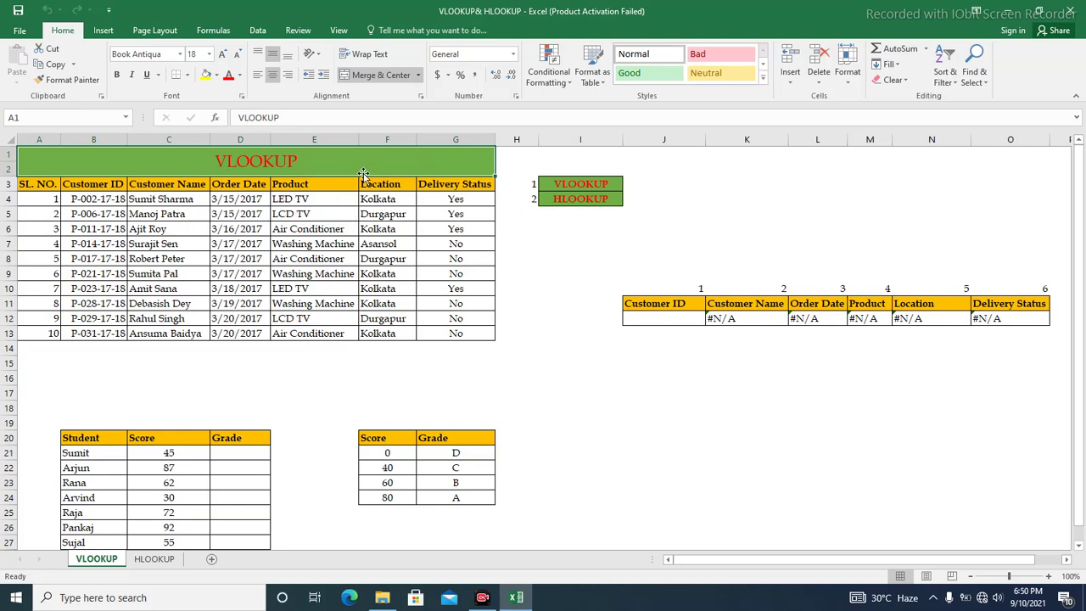
click(352, 234)
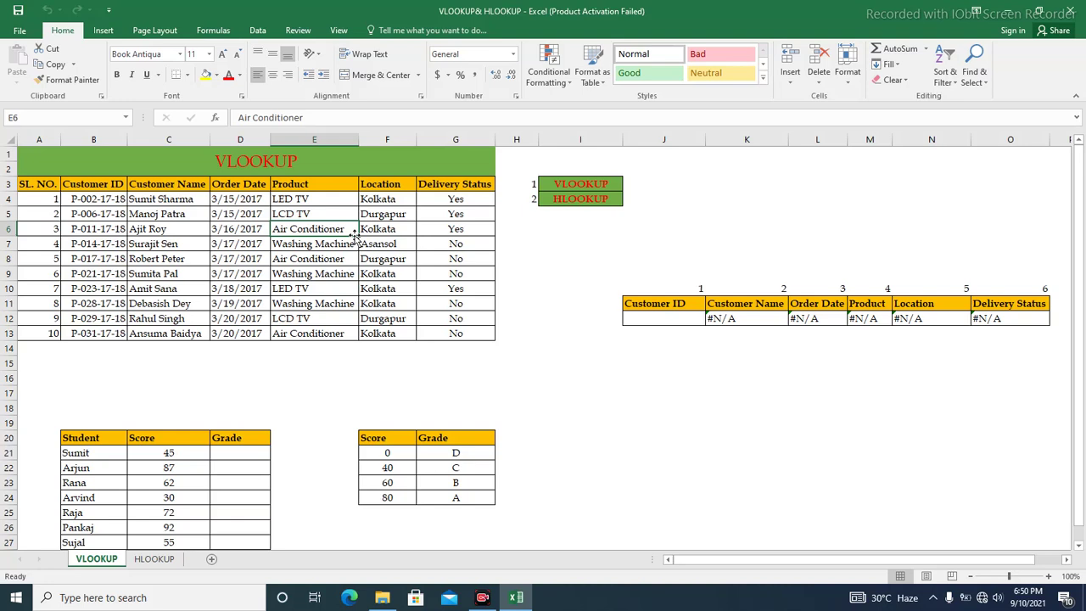
click(10, 349)
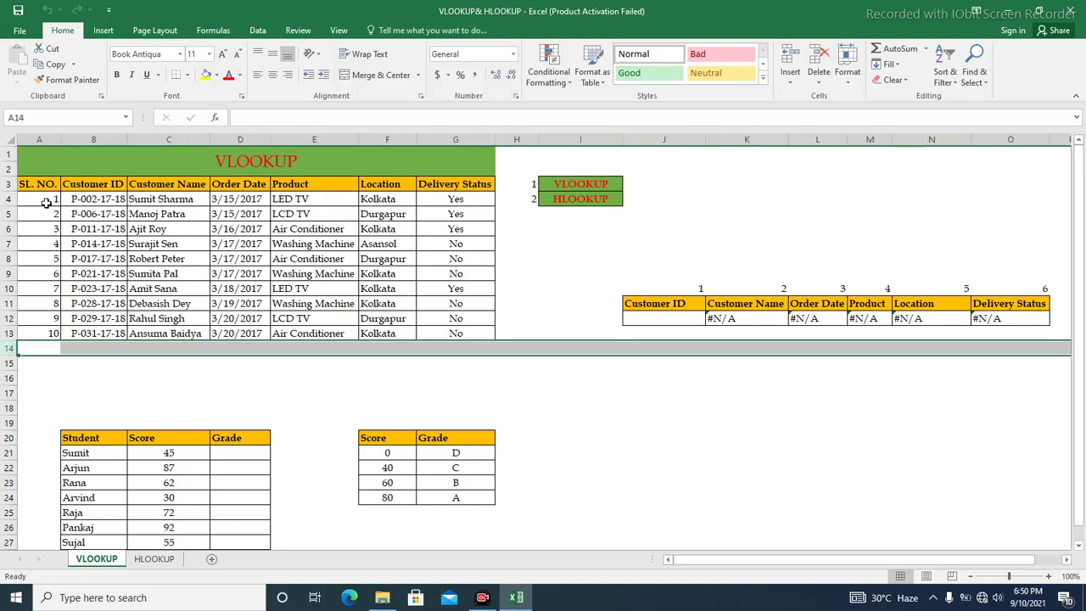
click(47, 201)
click(89, 204)
click(51, 214)
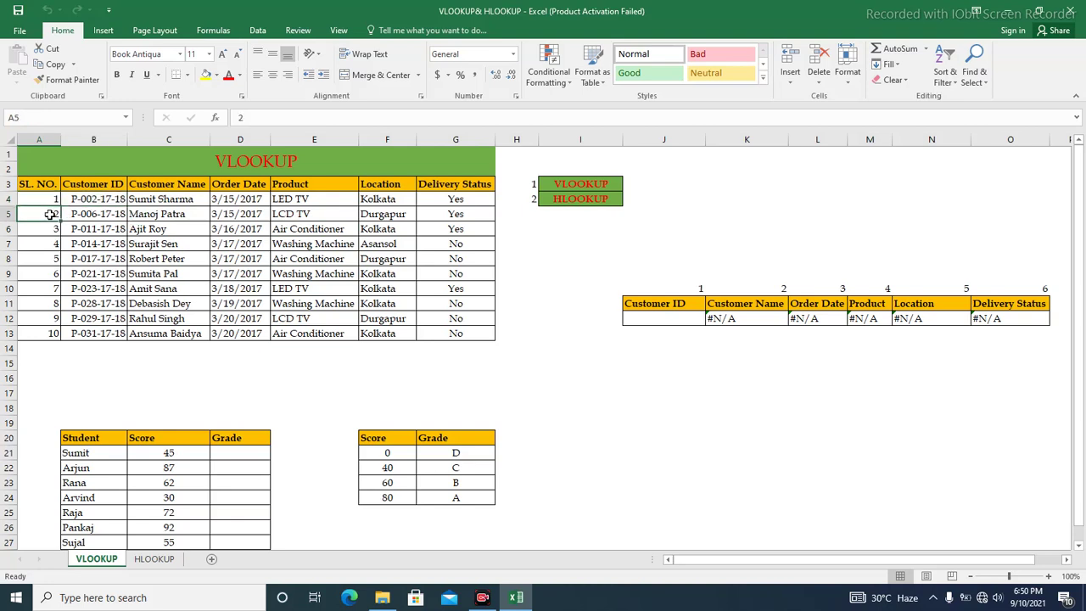
drag(50, 227, 50, 243)
click(50, 246)
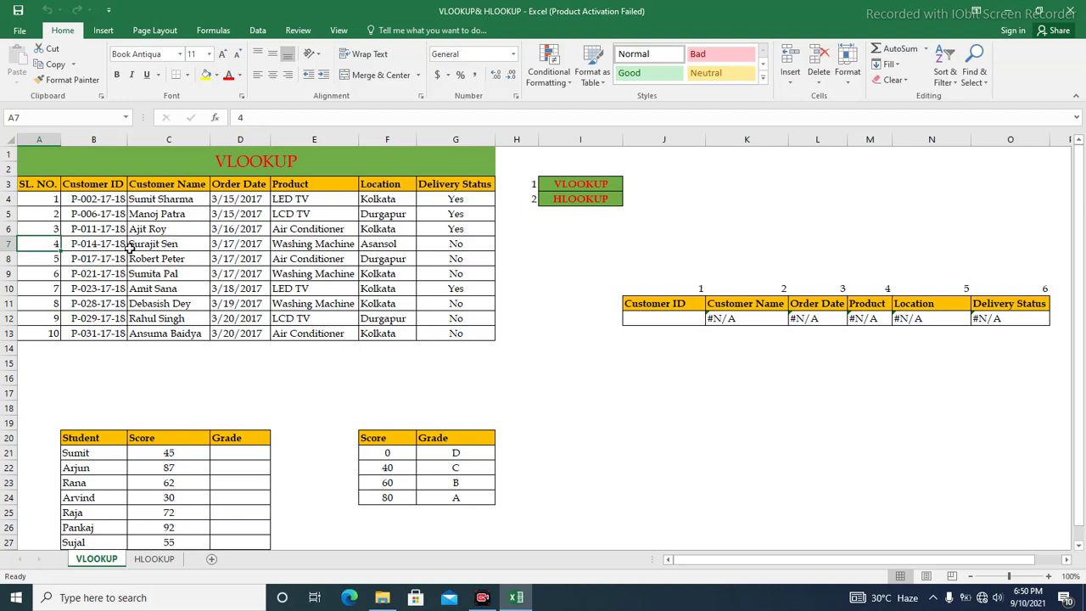
click(331, 362)
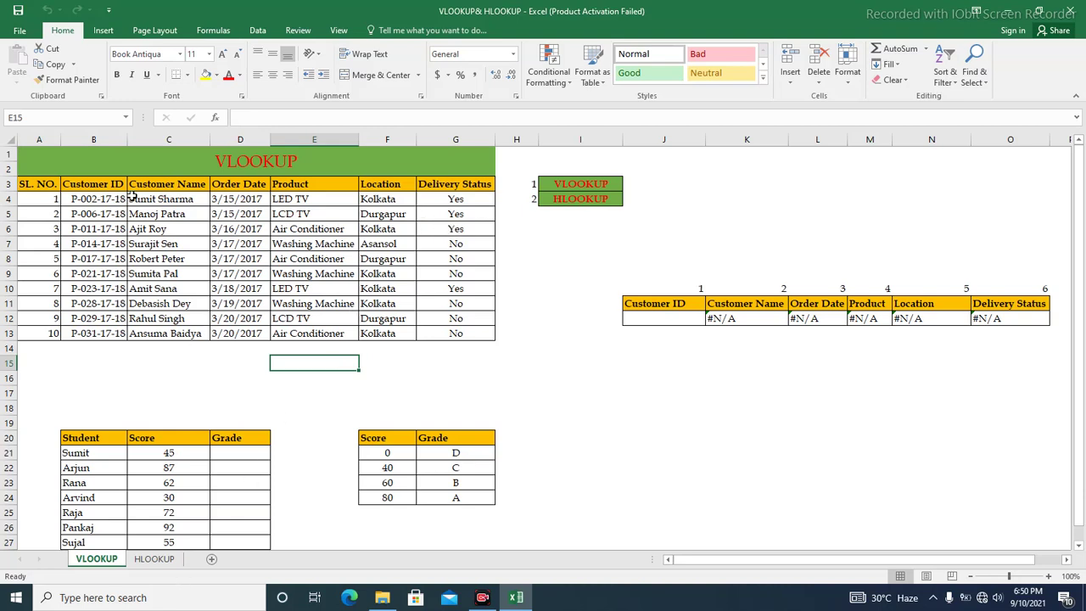
Open the HLOOKUP sheet and examine how its table lists each customer record in its own column.
click(154, 560)
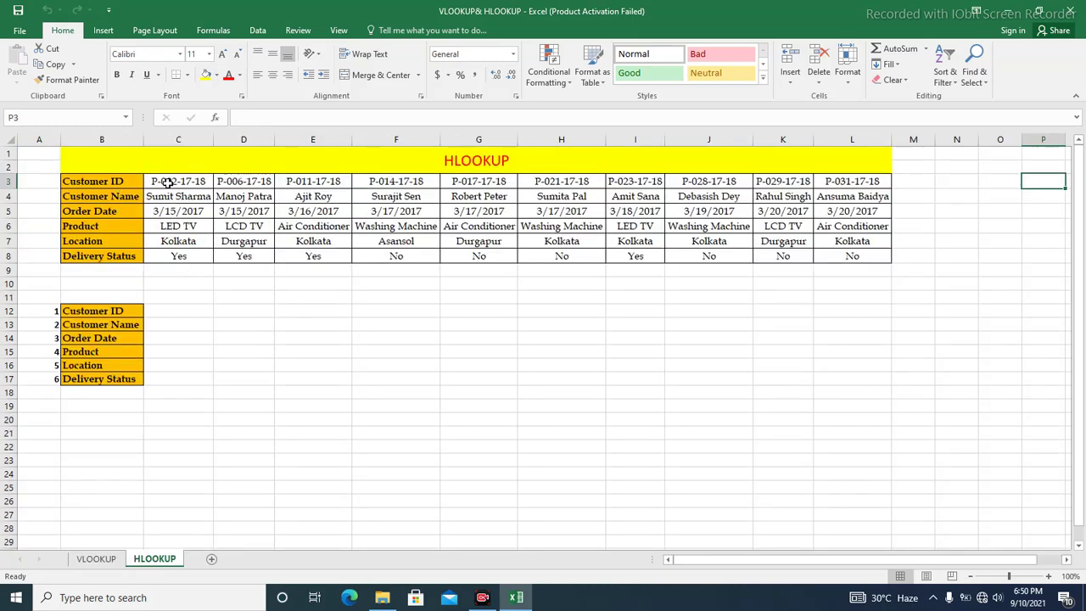
click(180, 139)
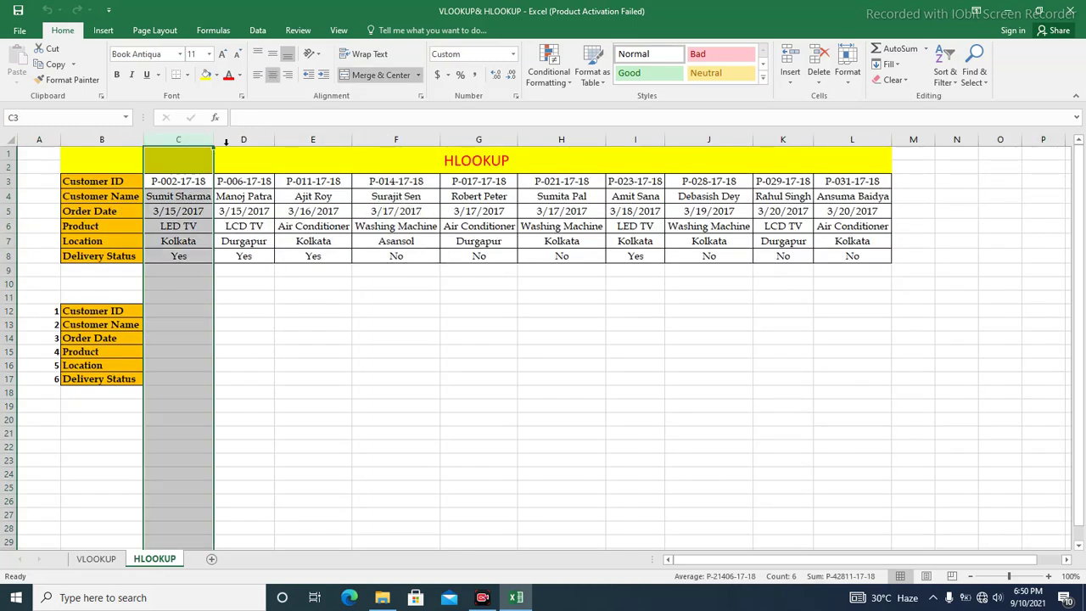
click(248, 139)
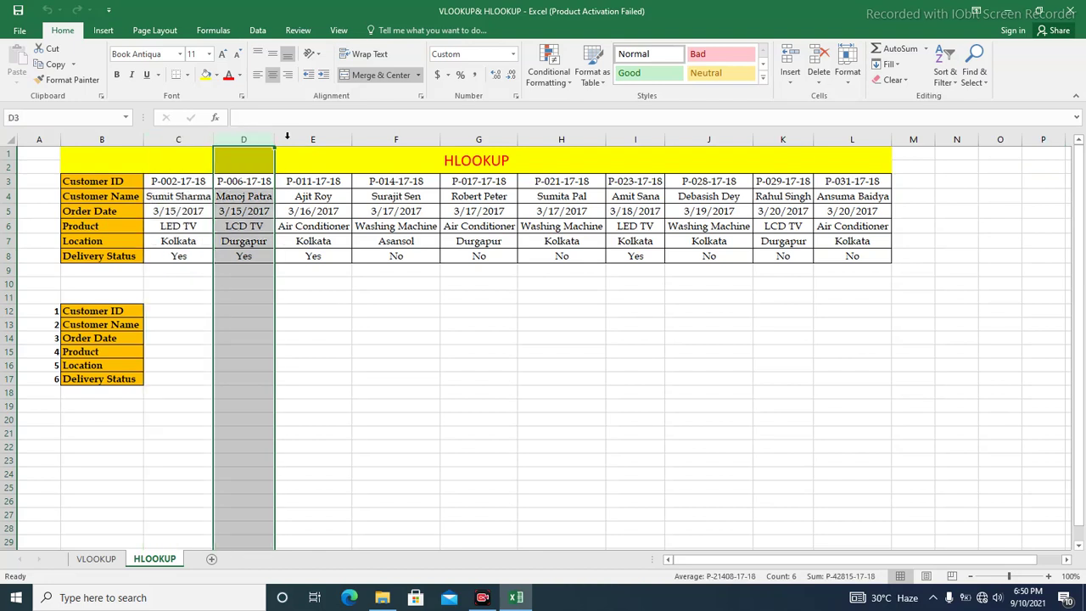
click(321, 138)
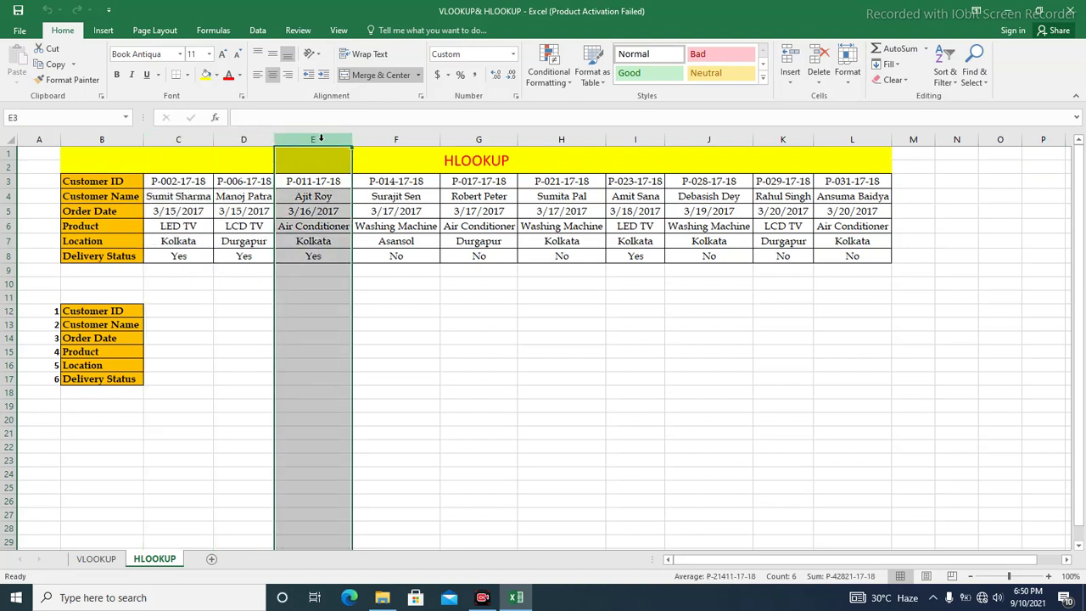
click(398, 139)
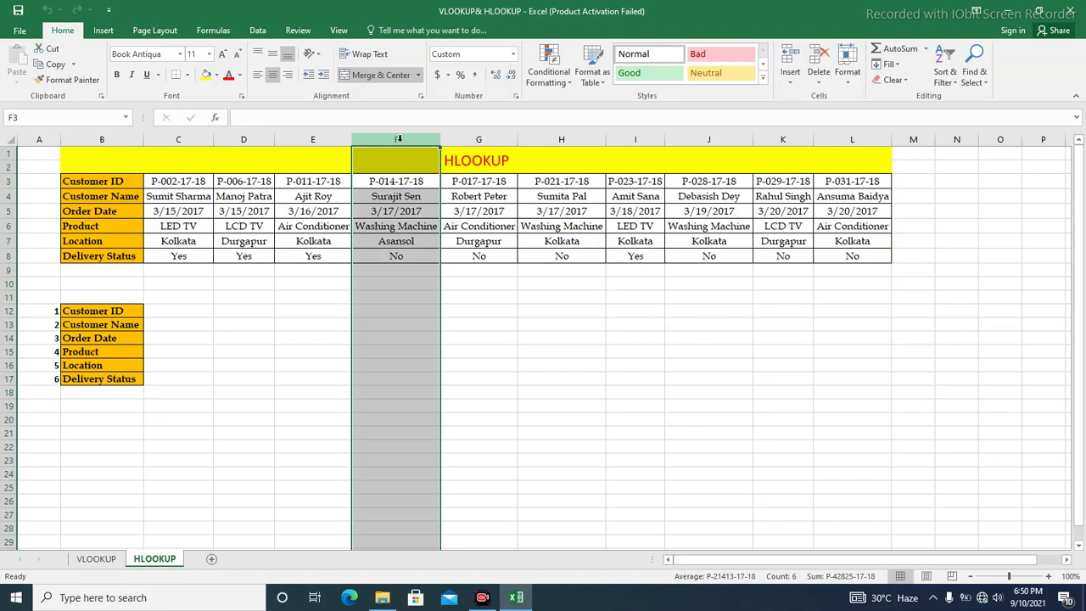
click(475, 138)
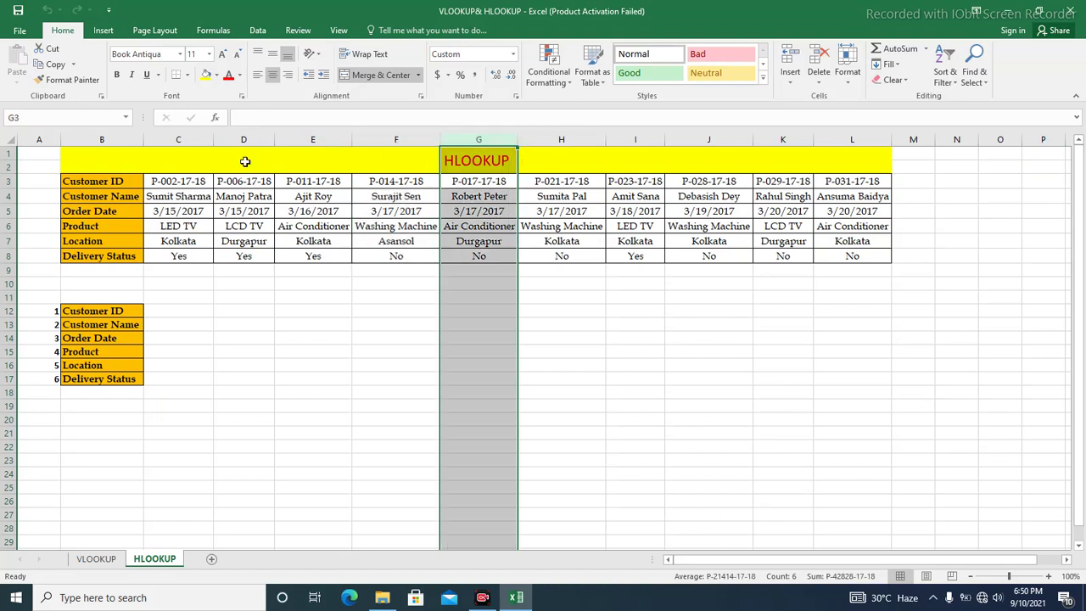
click(210, 226)
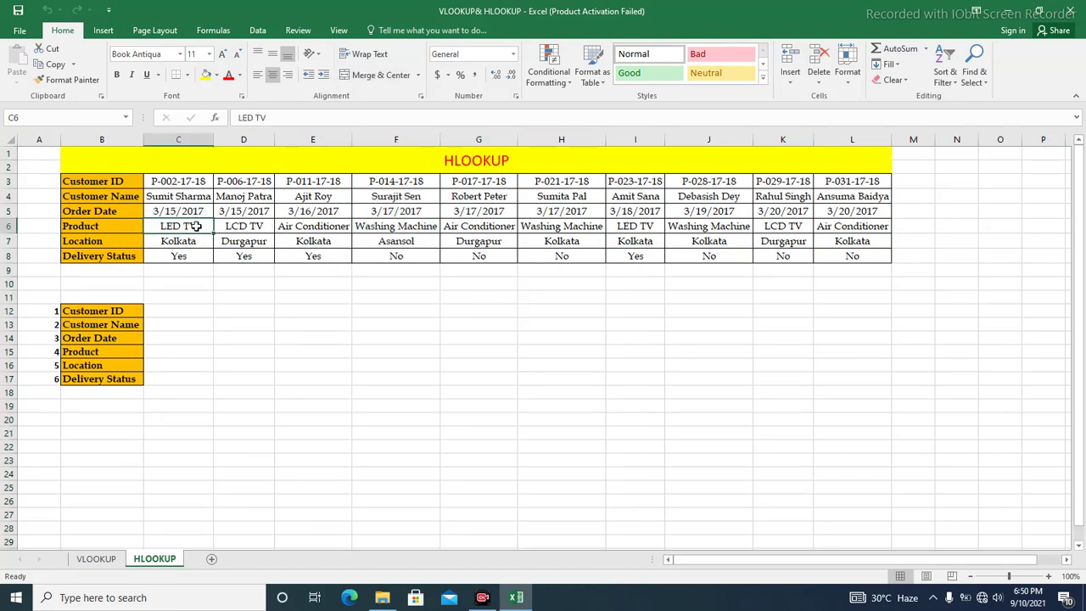
click(270, 226)
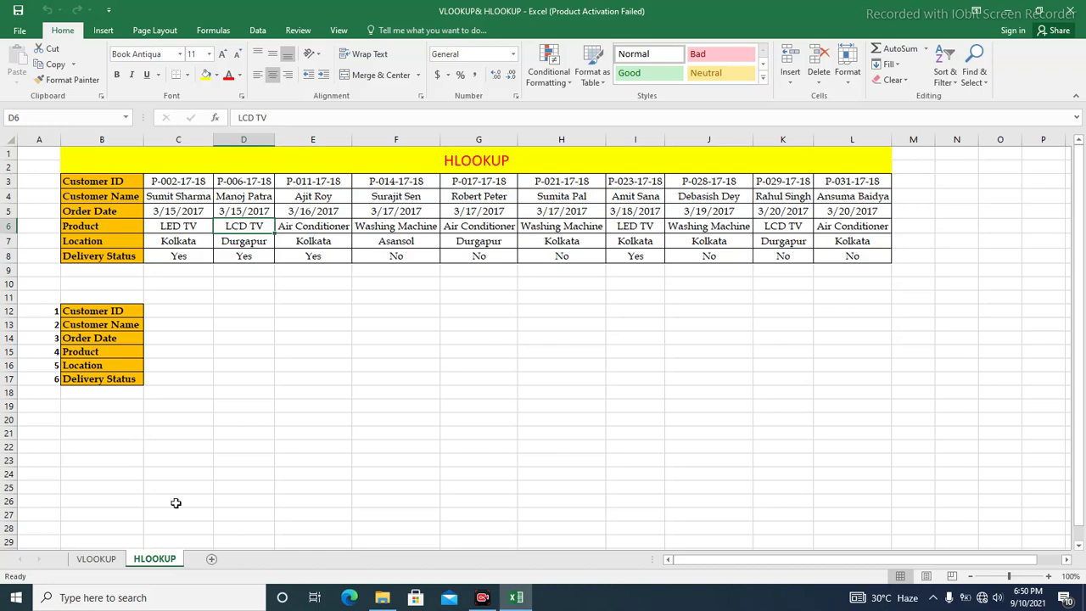
Return to the VLOOKUP sheet and review the order table's records and headers from Customer ID to Delivery Status.
click(106, 558)
click(256, 334)
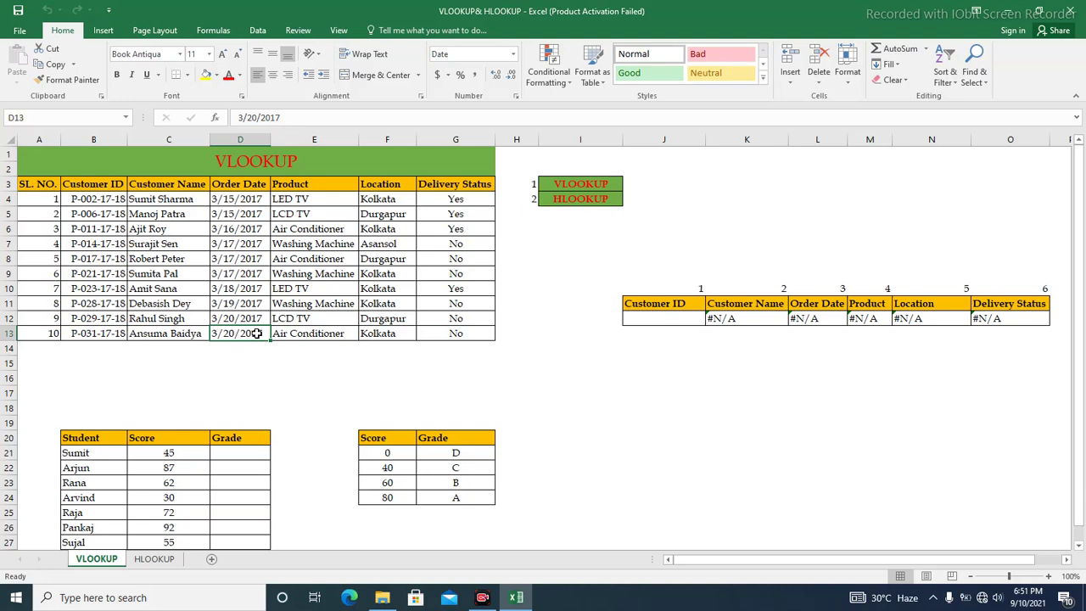
click(244, 289)
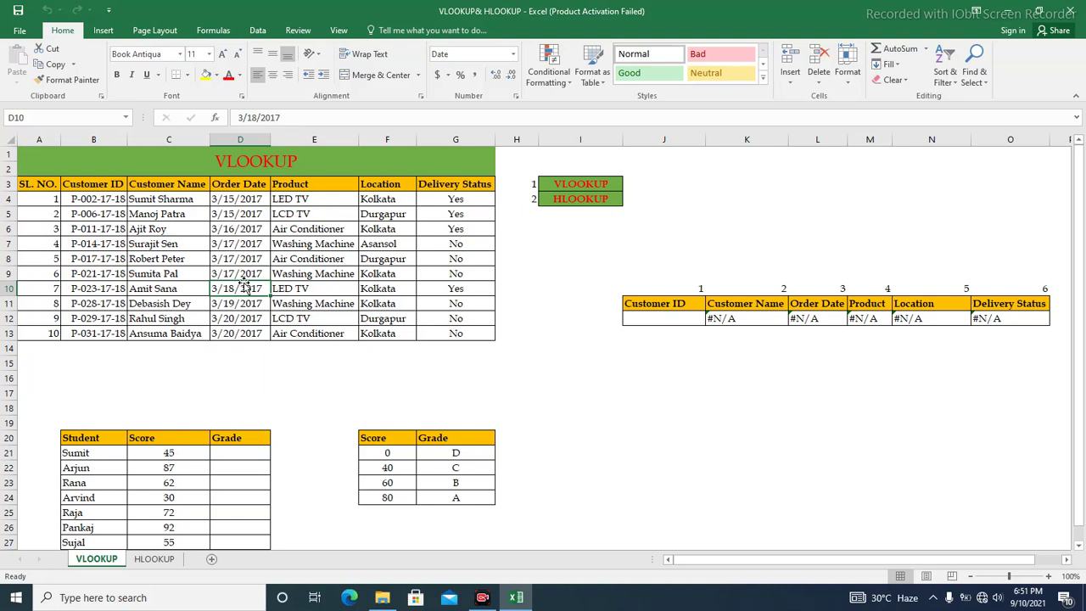
click(158, 276)
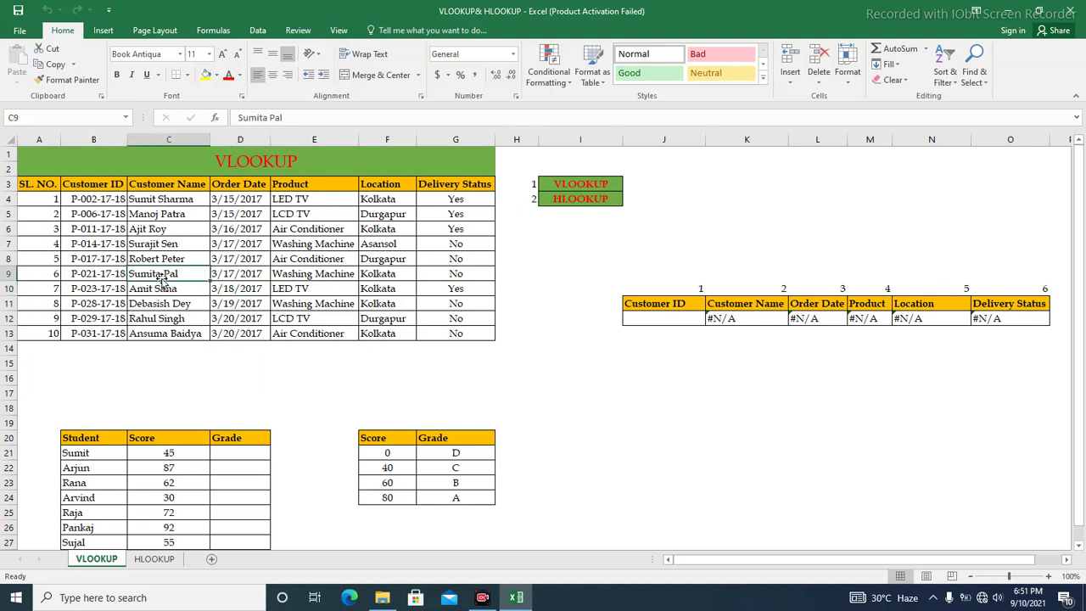
click(96, 217)
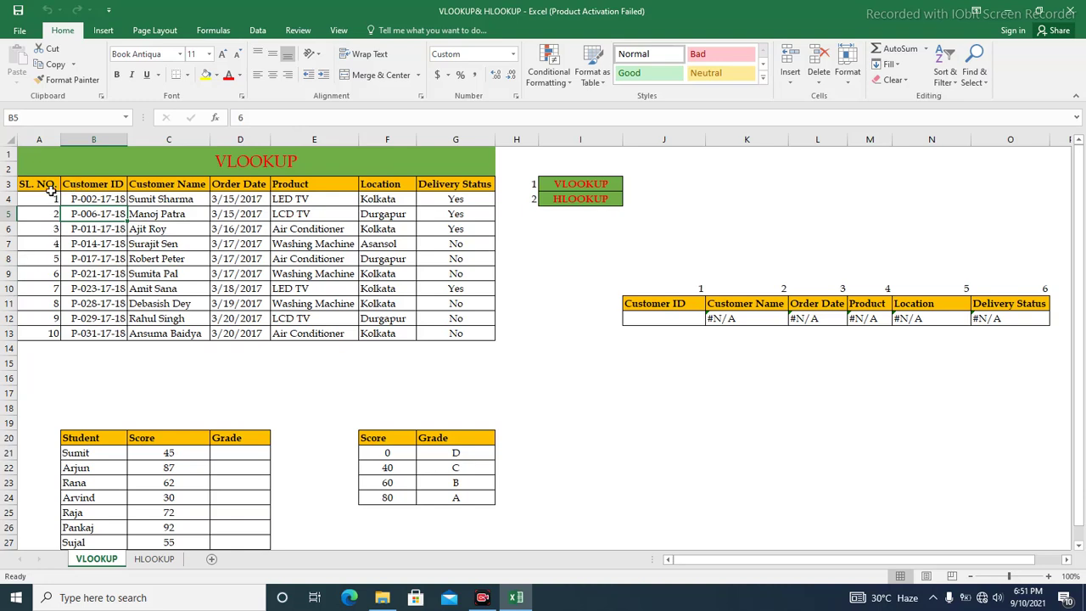
click(110, 182)
click(163, 185)
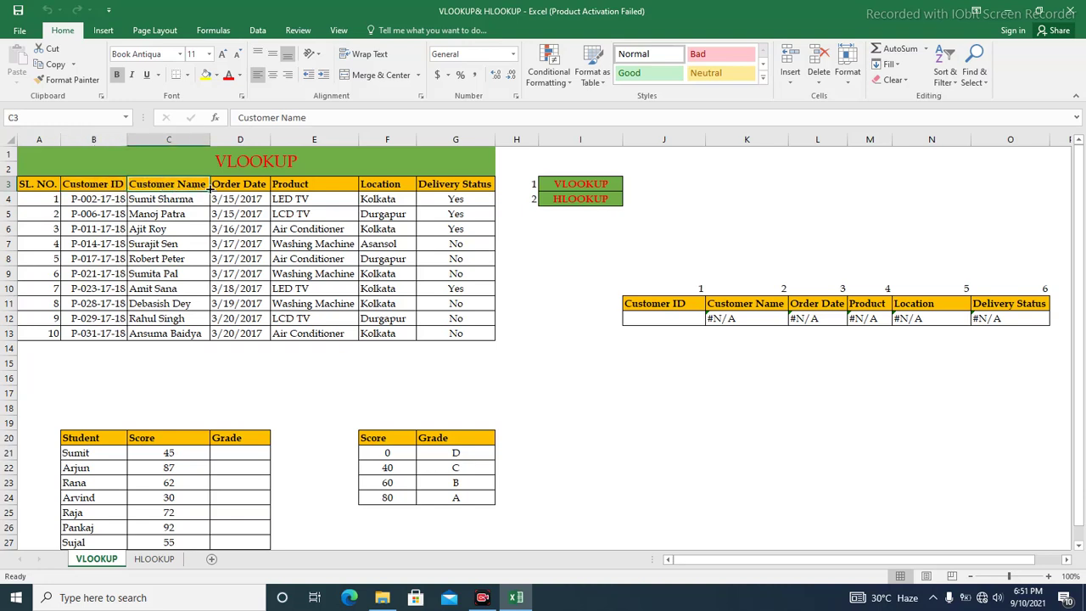
click(243, 185)
click(296, 184)
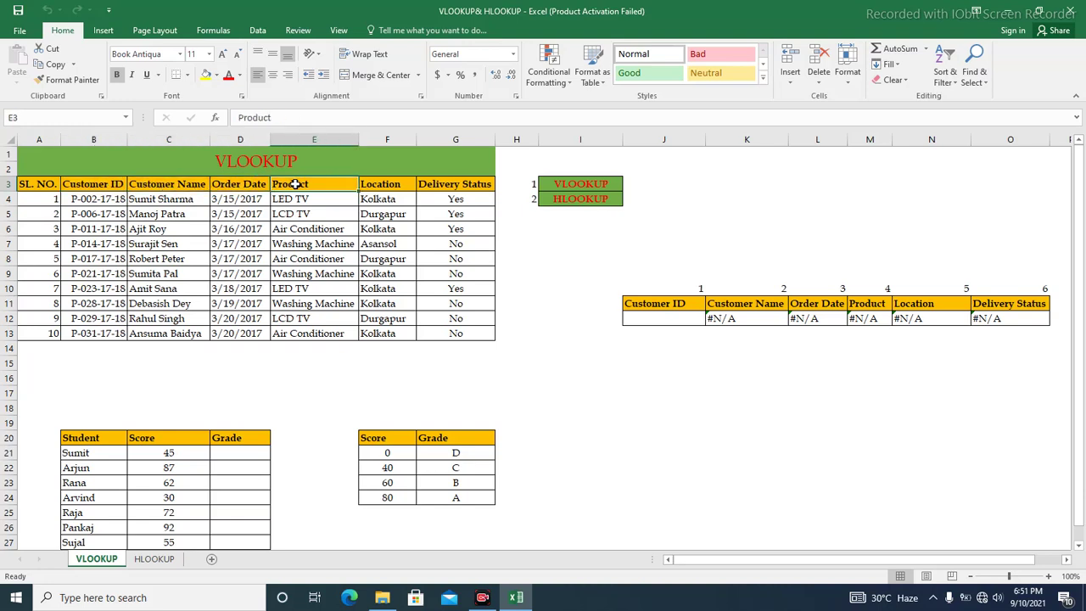
click(386, 185)
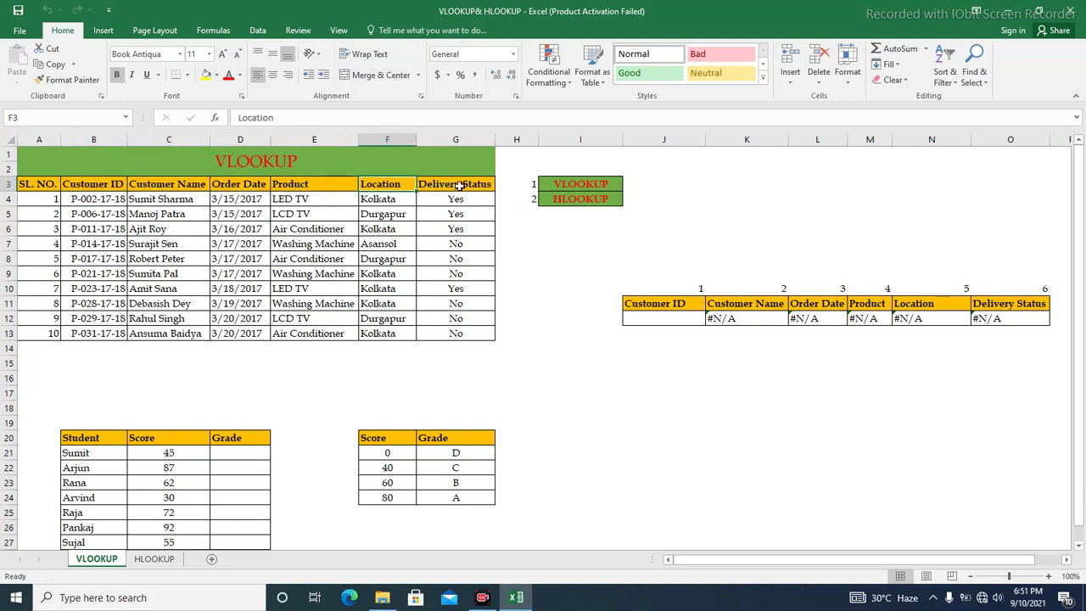
click(460, 185)
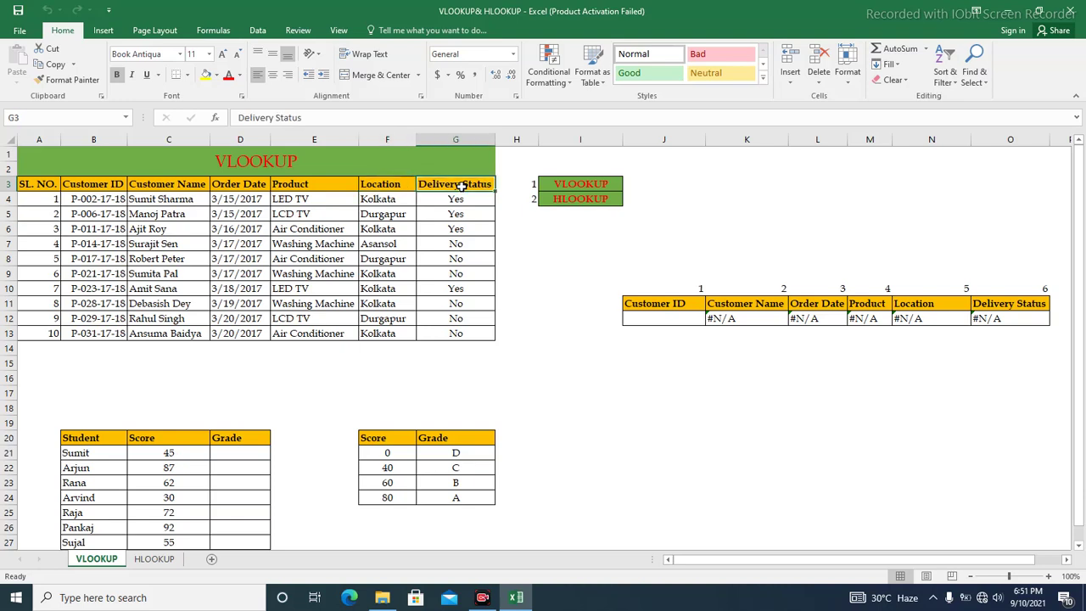
click(542, 256)
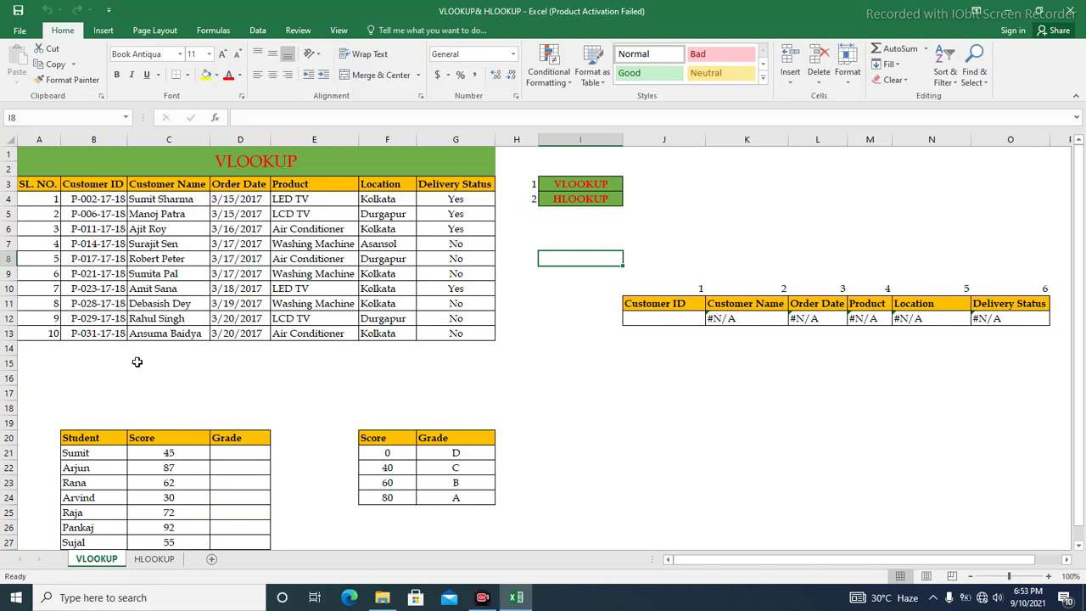
Clear the existing lookup results in K12:O12, from Customer Name to Delivery Status.
click(784, 318)
drag(787, 318, 991, 318)
key(Delete)
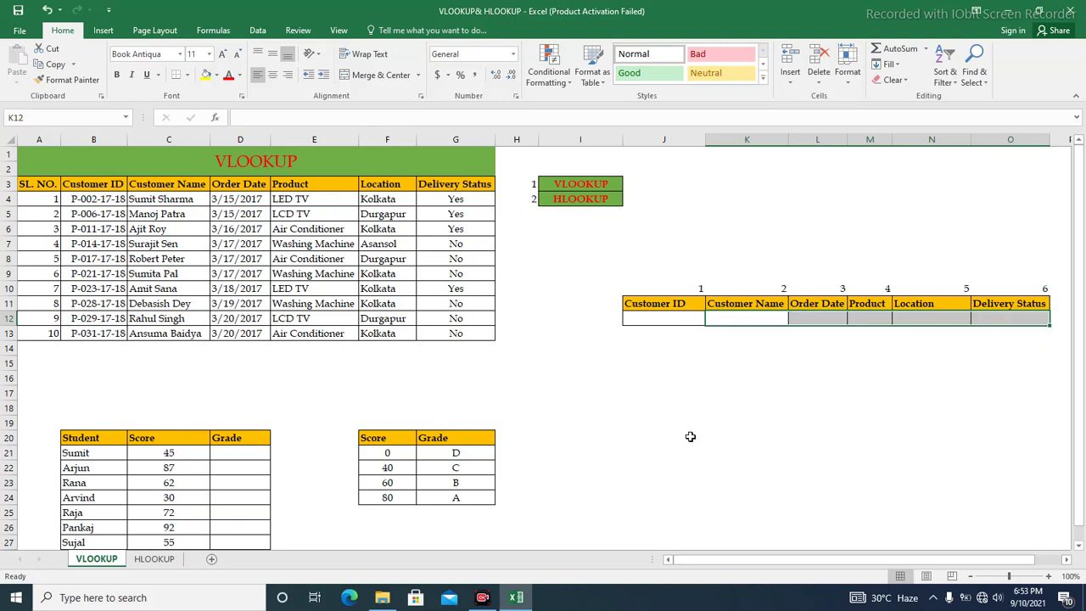
click(690, 410)
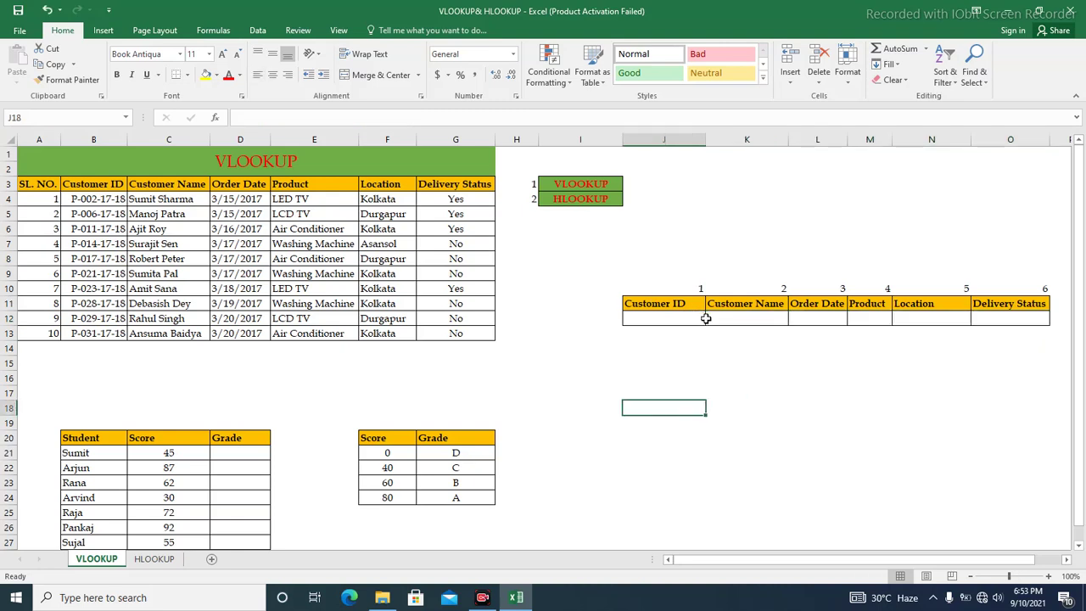
click(676, 319)
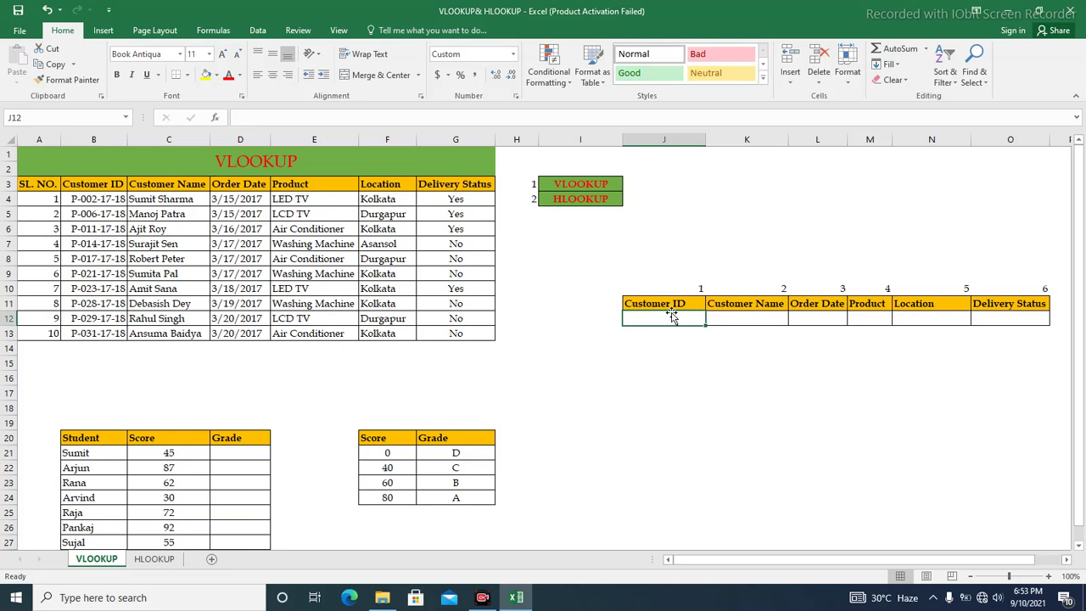
click(770, 306)
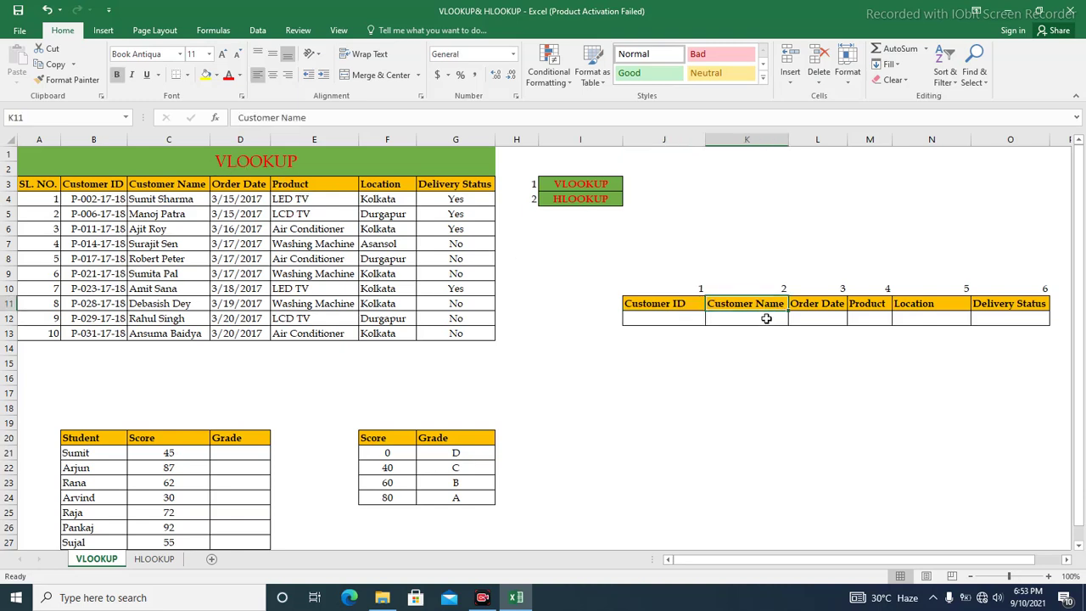
click(766, 318)
click(817, 320)
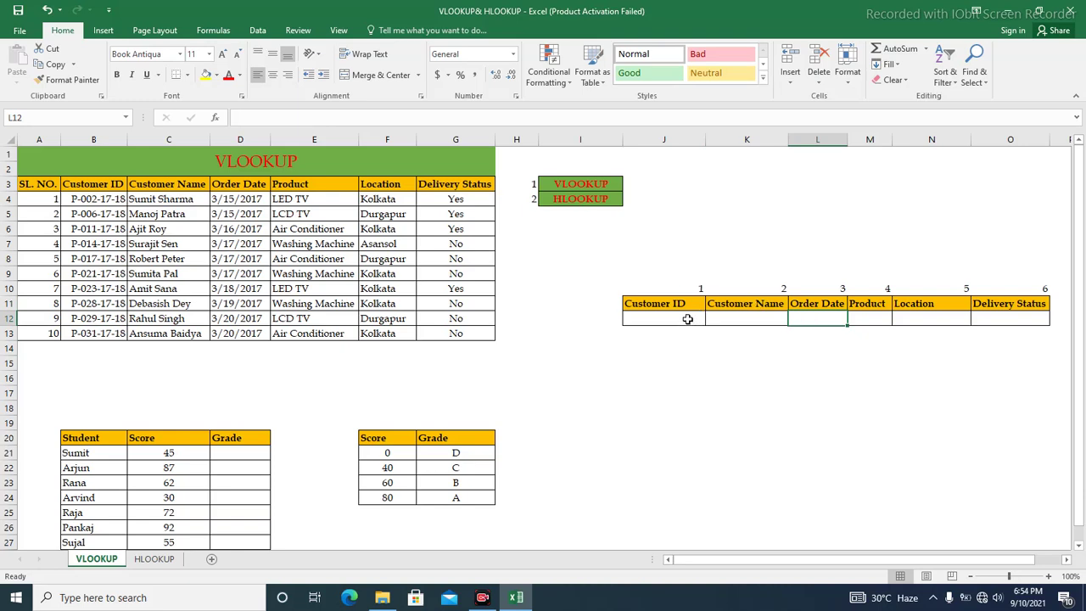
click(685, 318)
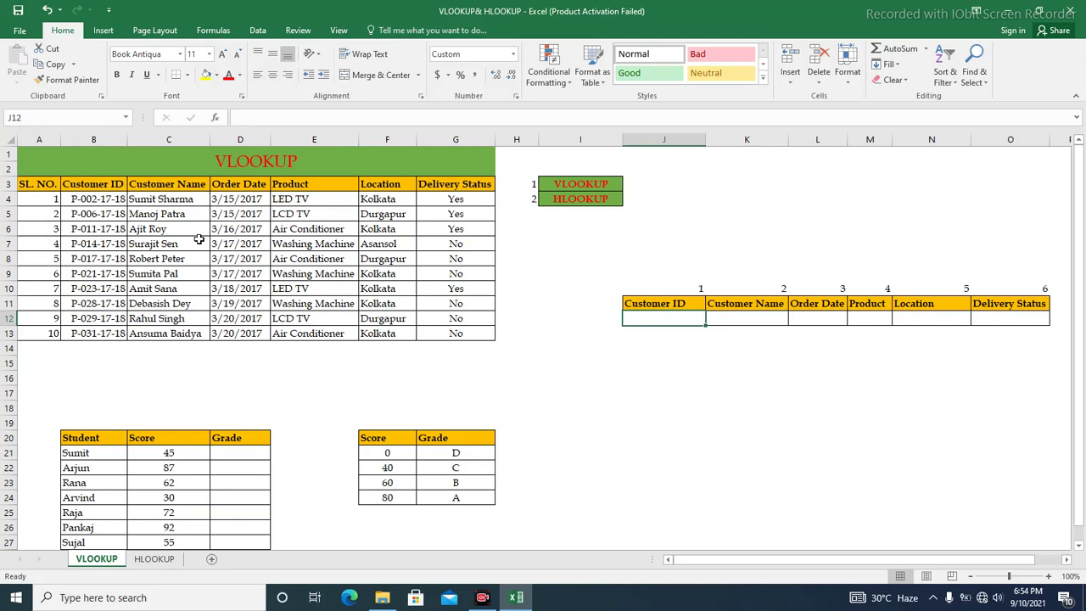
click(171, 200)
key(ctrl+c)
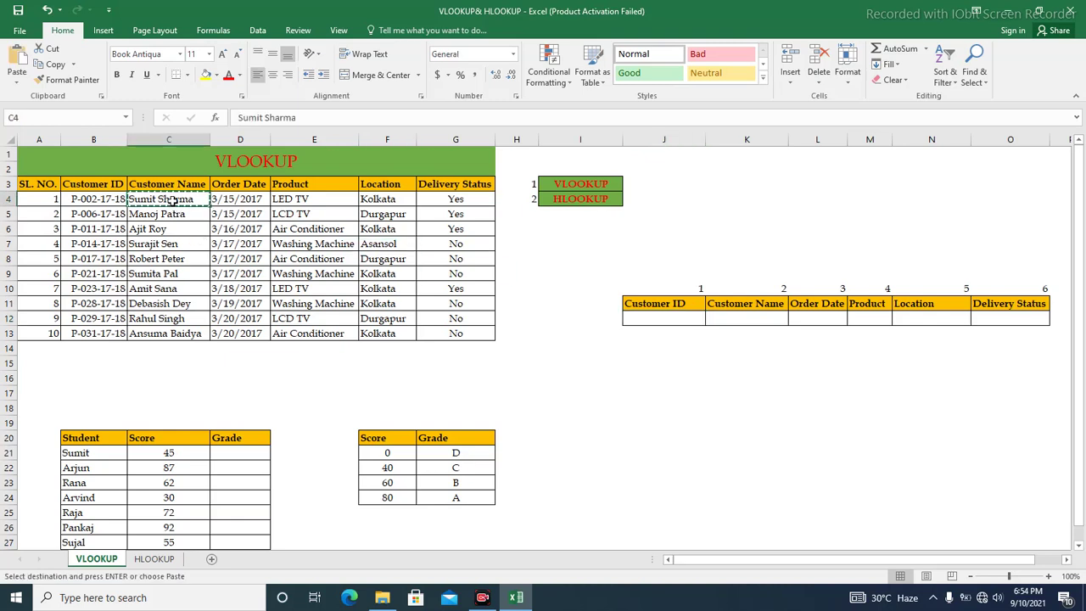
click(654, 318)
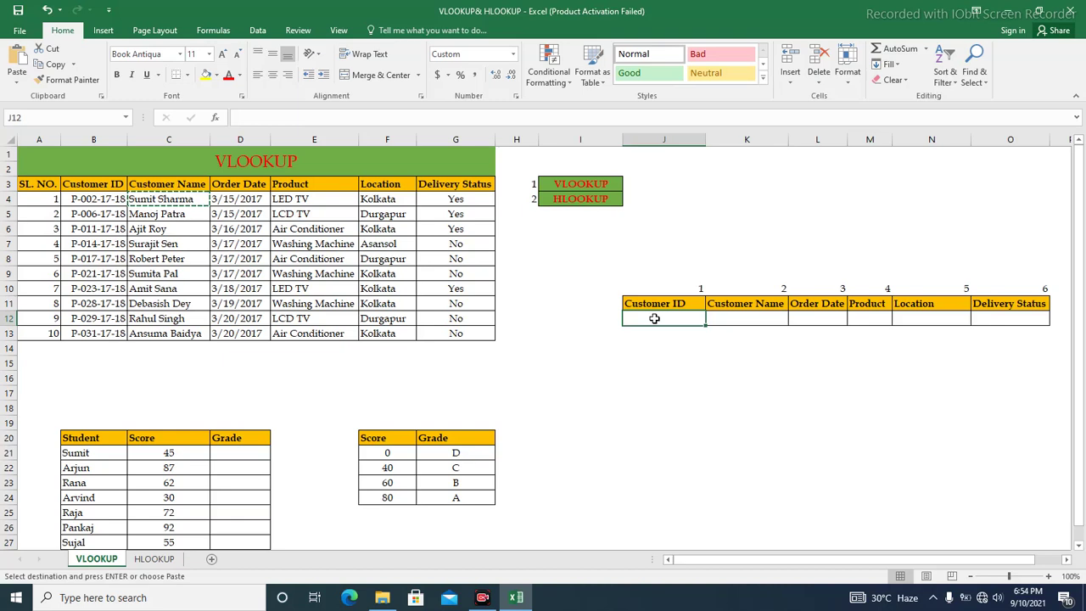
key(ctrl+v)
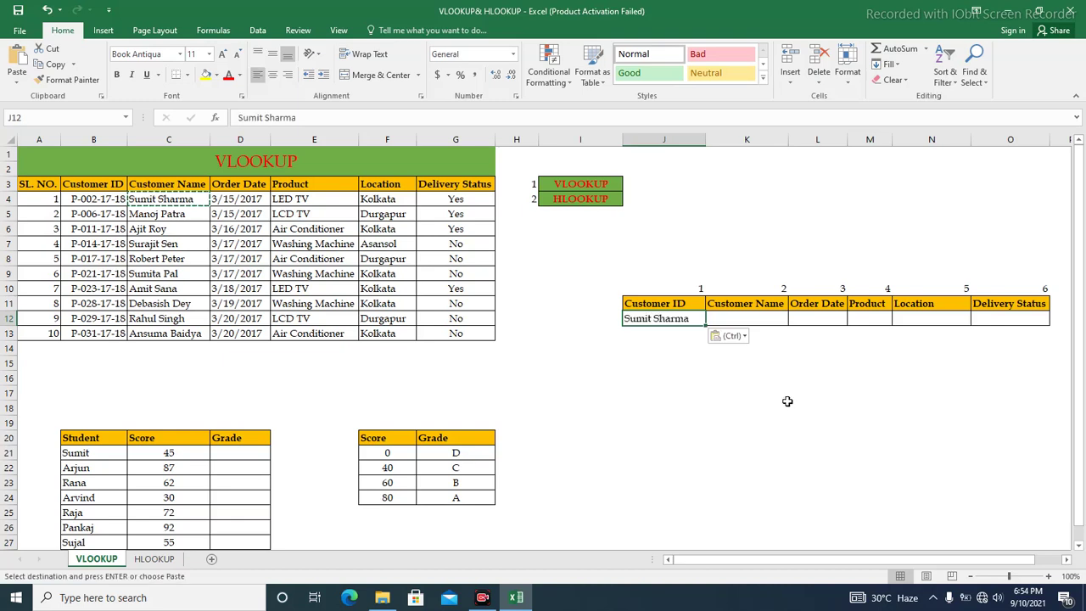
drag(786, 401, 759, 396)
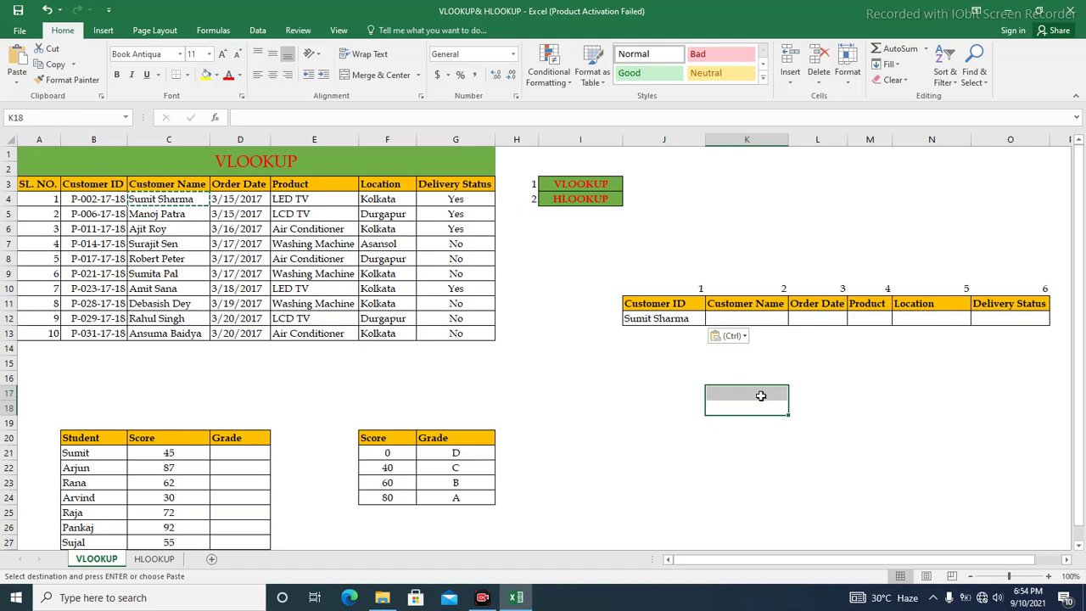
key(ctrl+z)
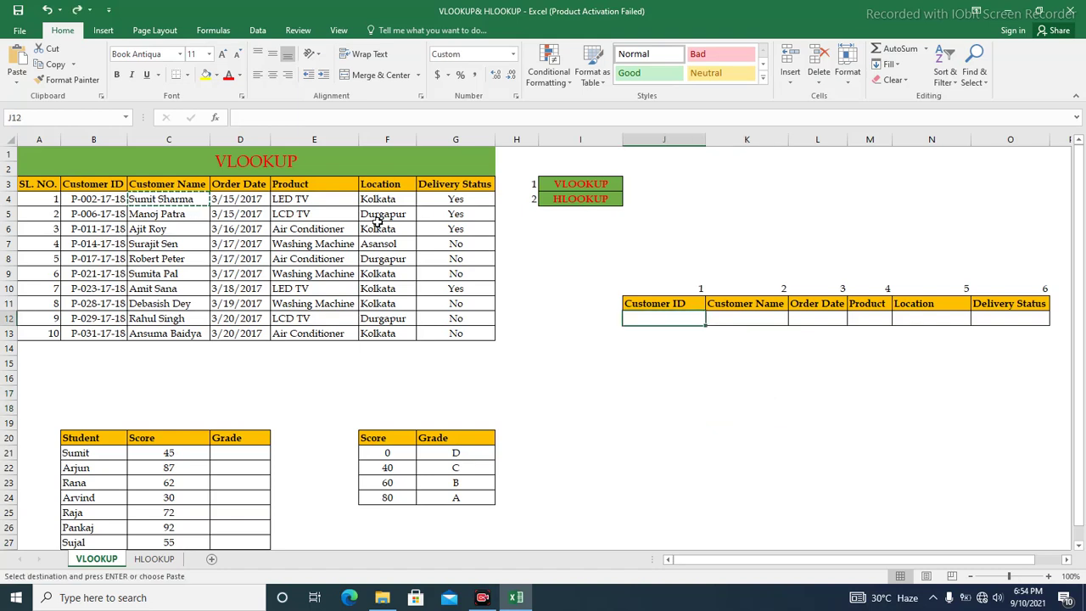
Copy the first record's Customer ID from B4 into the lookup table's Customer ID cell J12.
click(93, 199)
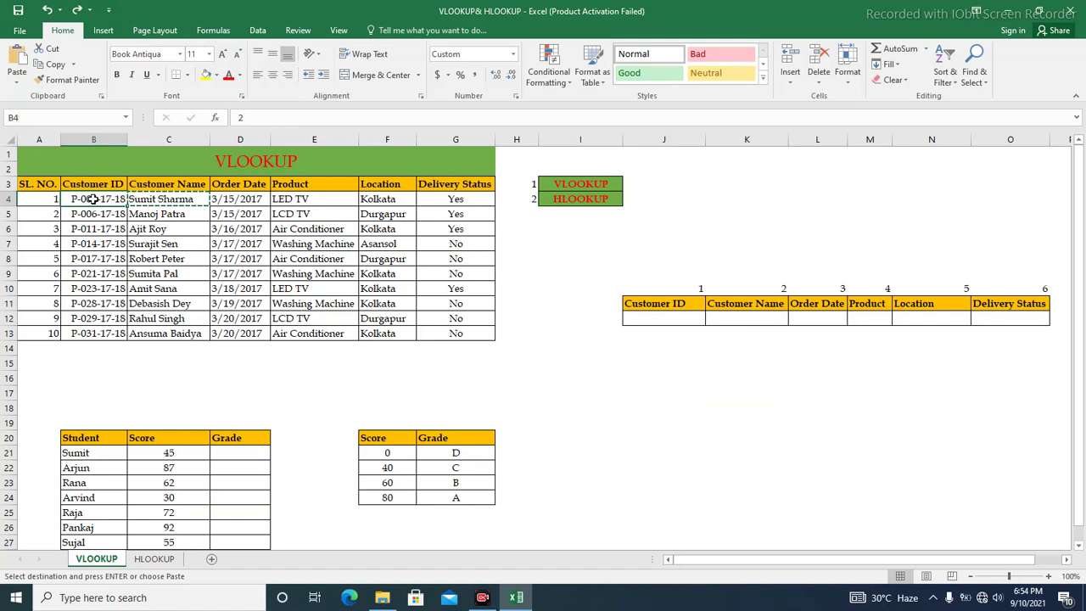
key(ctrl+c)
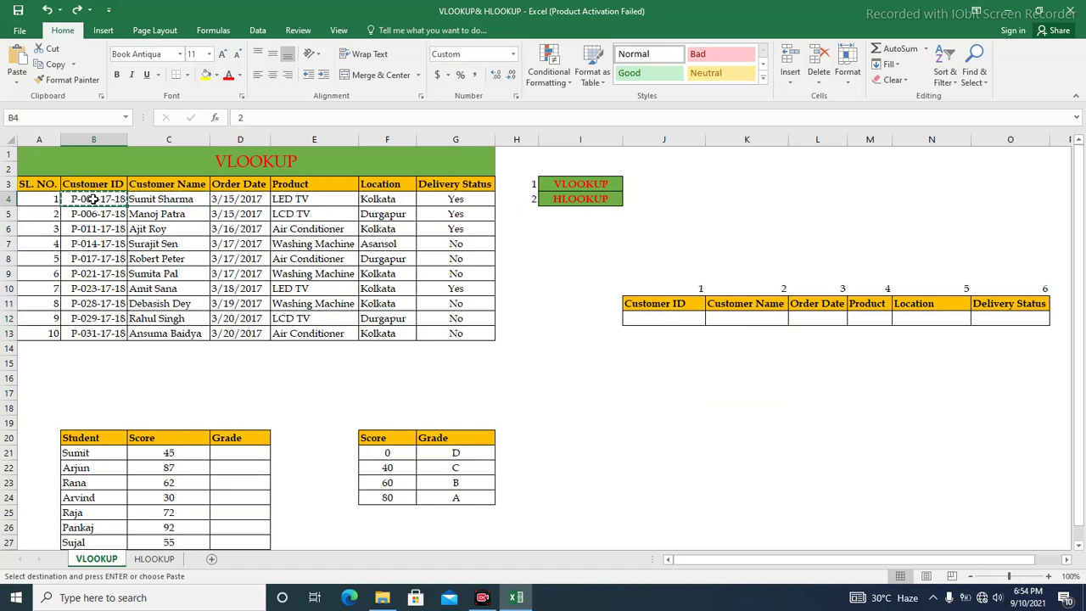
click(642, 317)
key(ctrl+v)
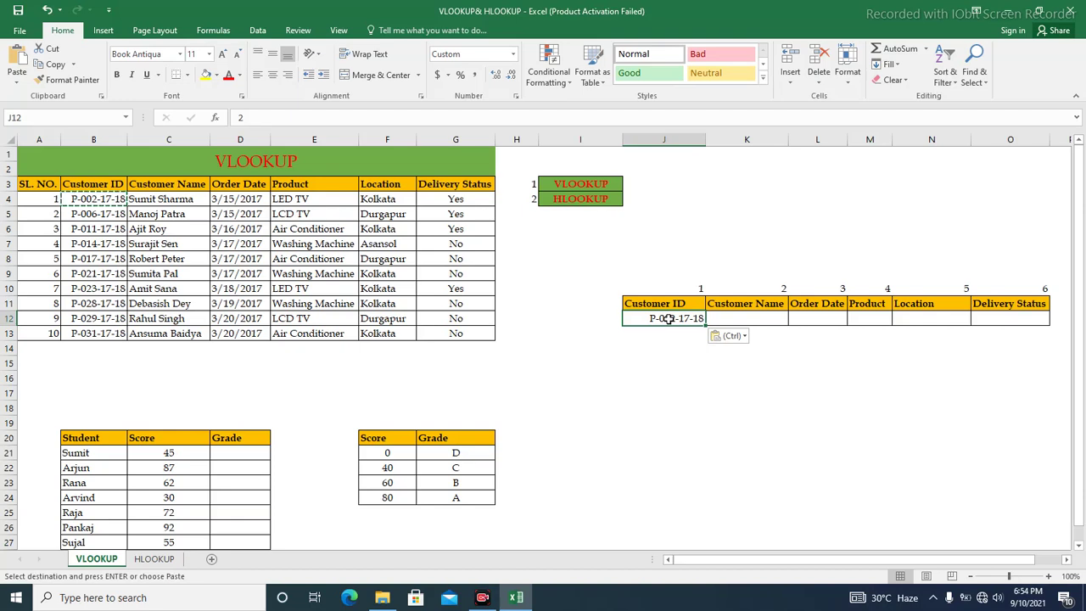
click(717, 377)
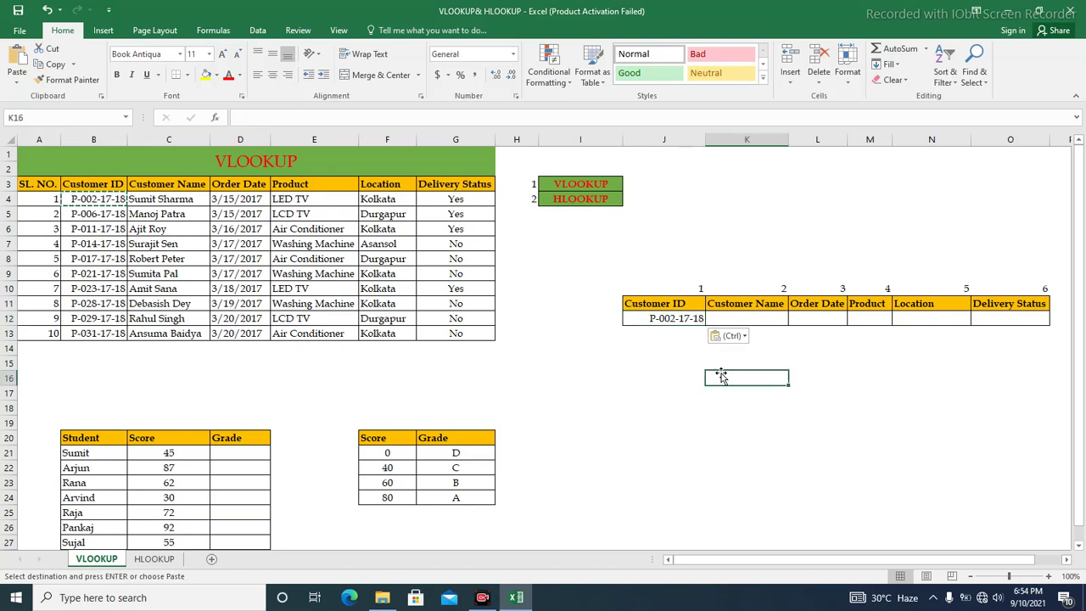
Start a VLOOKUP formula in K12 with $J$12 as the lookup value and $B$4:$G$13 as the table array, both absolute.
click(748, 317)
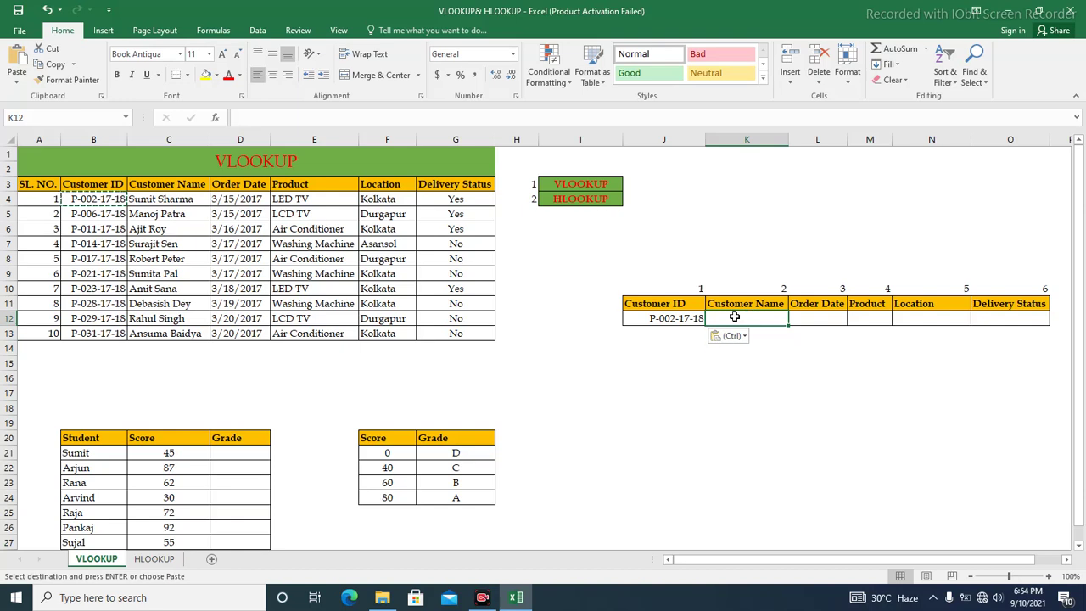
text(=vl)
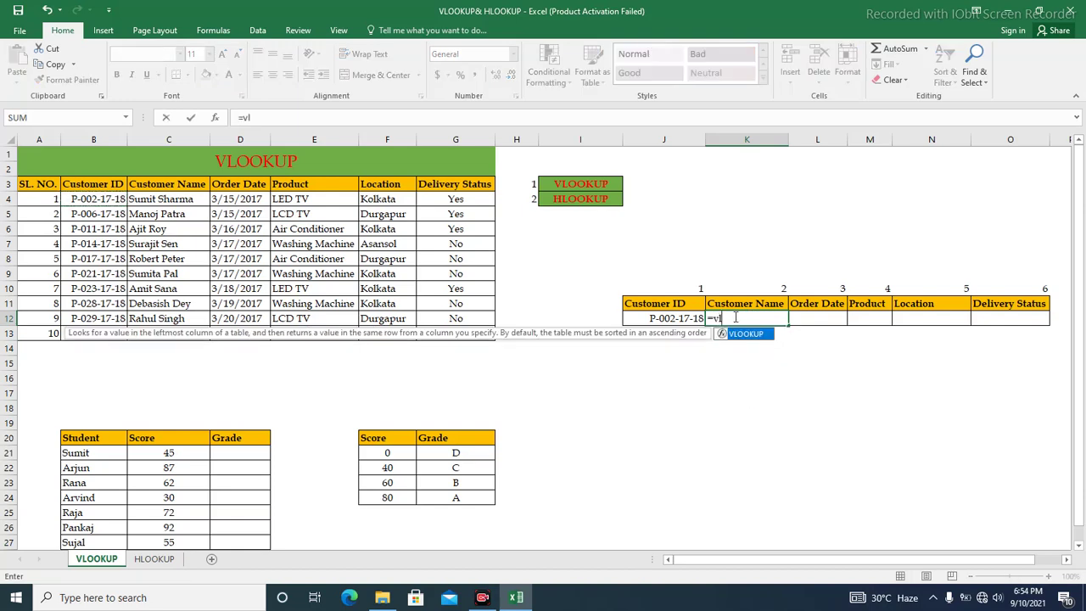
key(Tab)
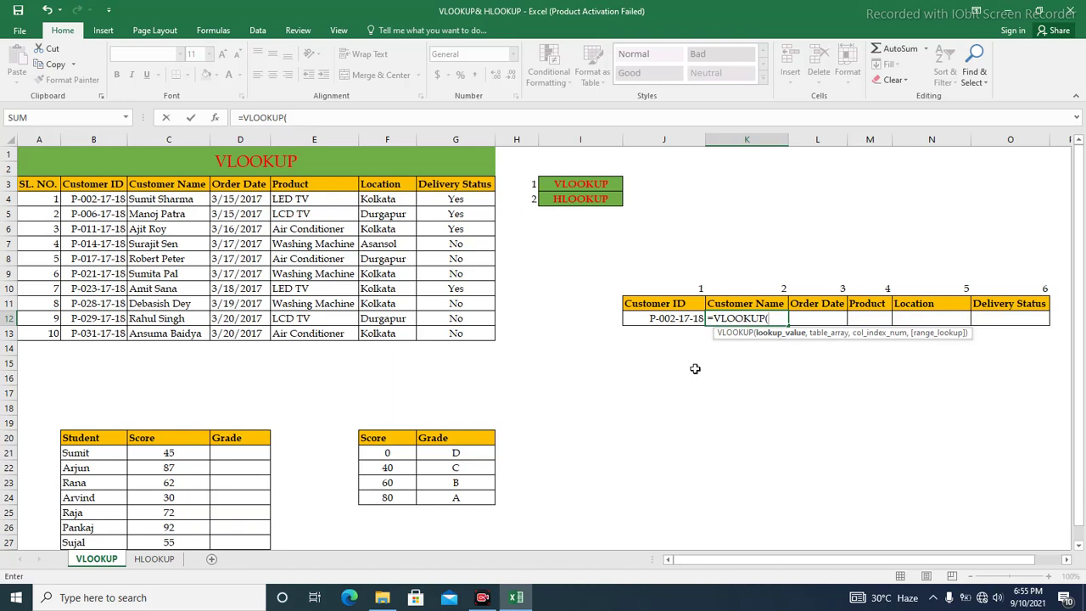
click(664, 318)
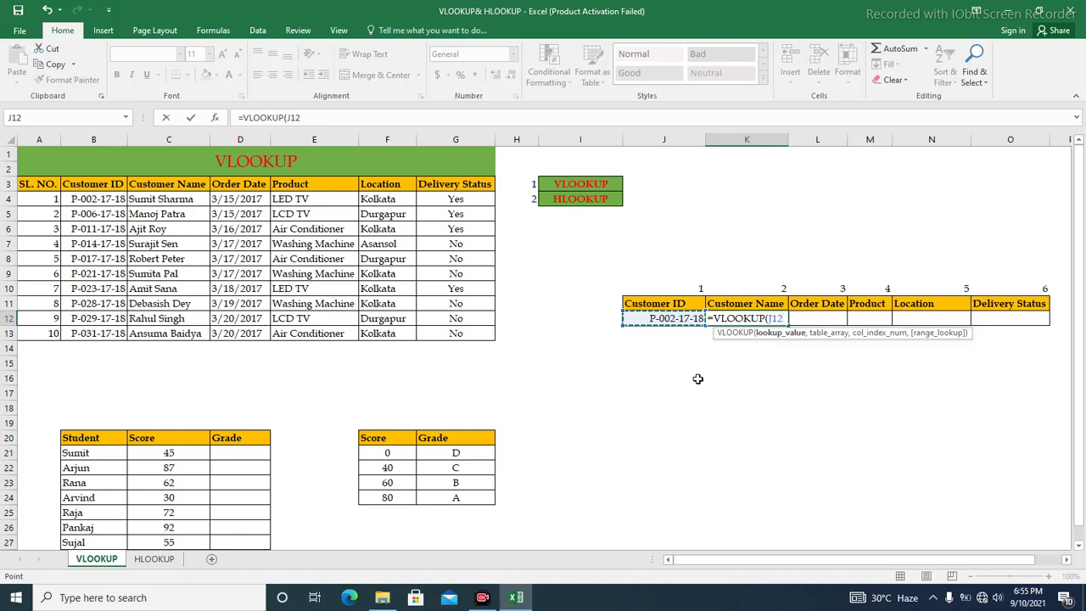
key(F4)
text(,)
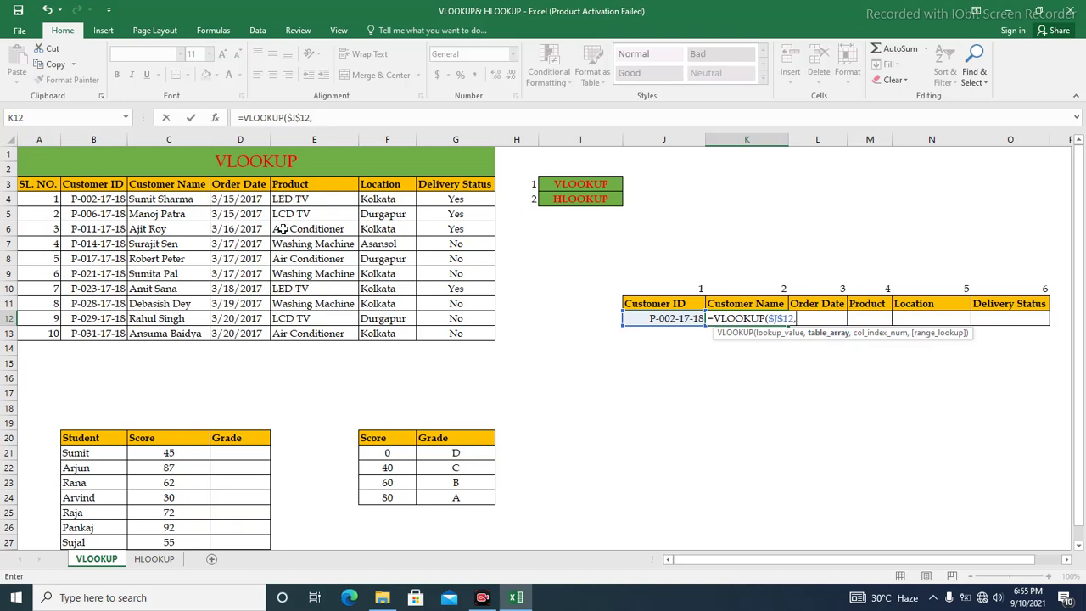
drag(95, 200, 456, 330)
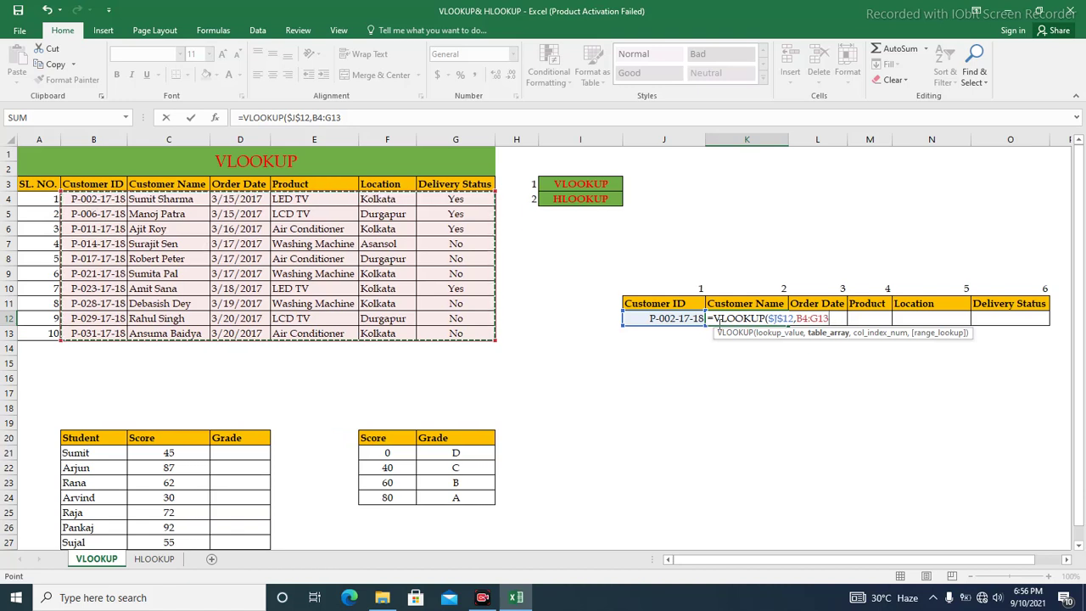
key(F4)
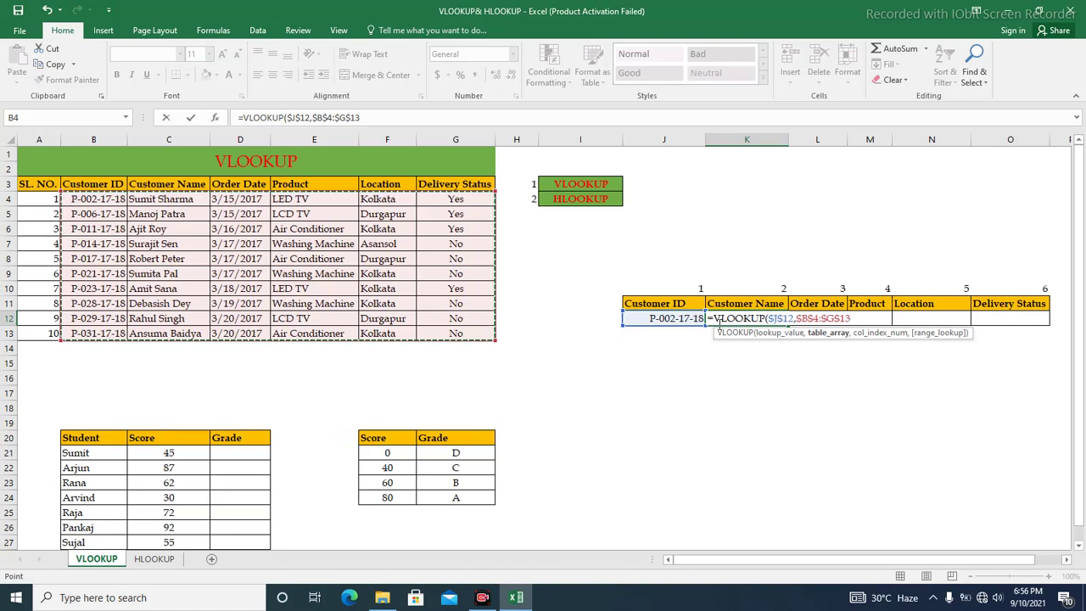
text(,)
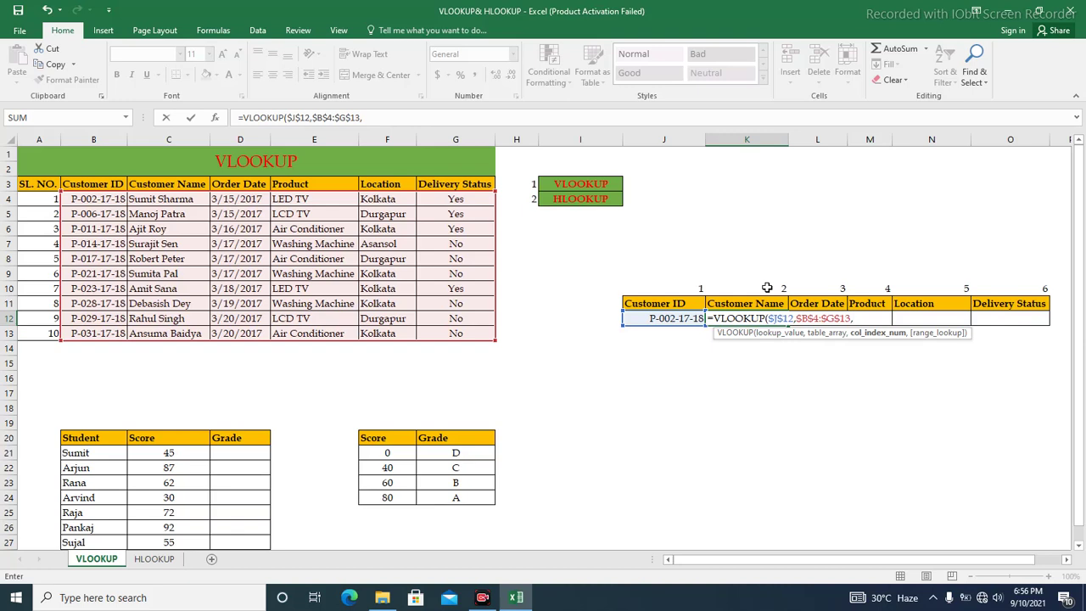
Complete the K12 VLOOKUP formula with K10 as the column index and FALSE for an exact match.
click(766, 289)
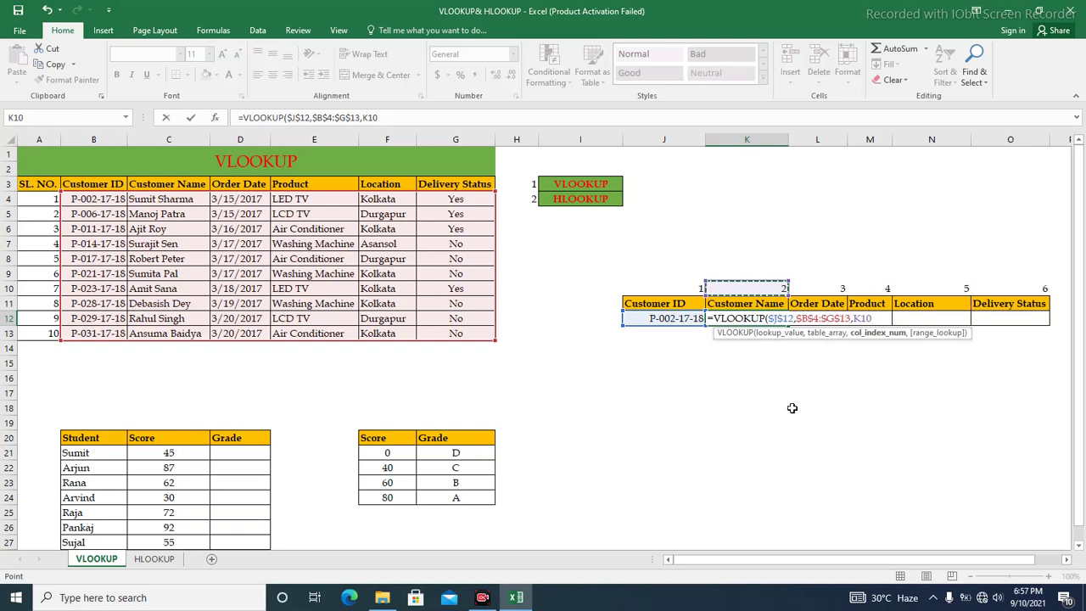
text(,)
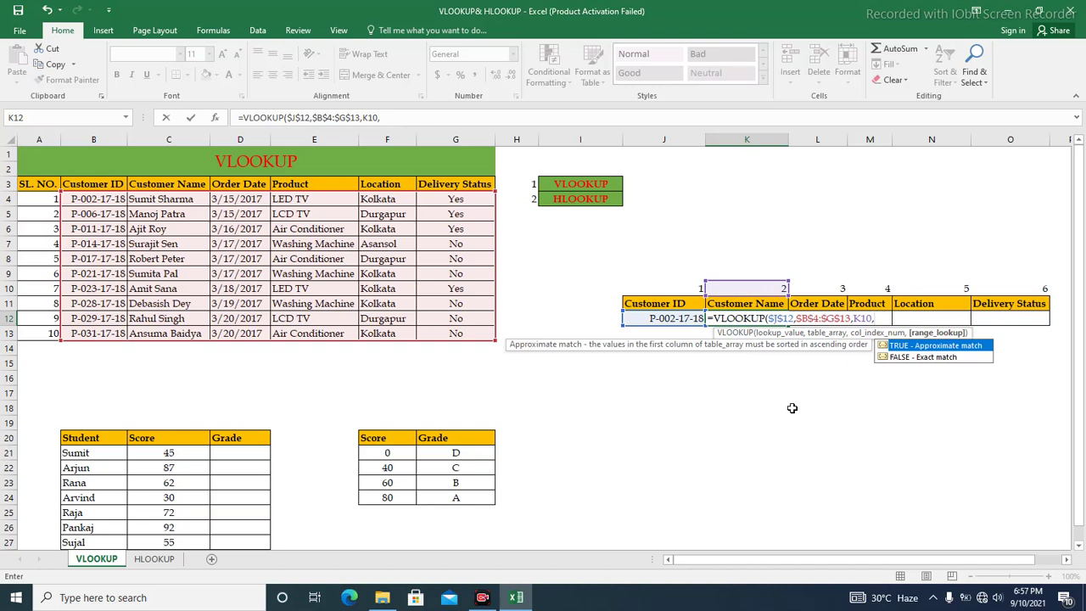
key(Down)
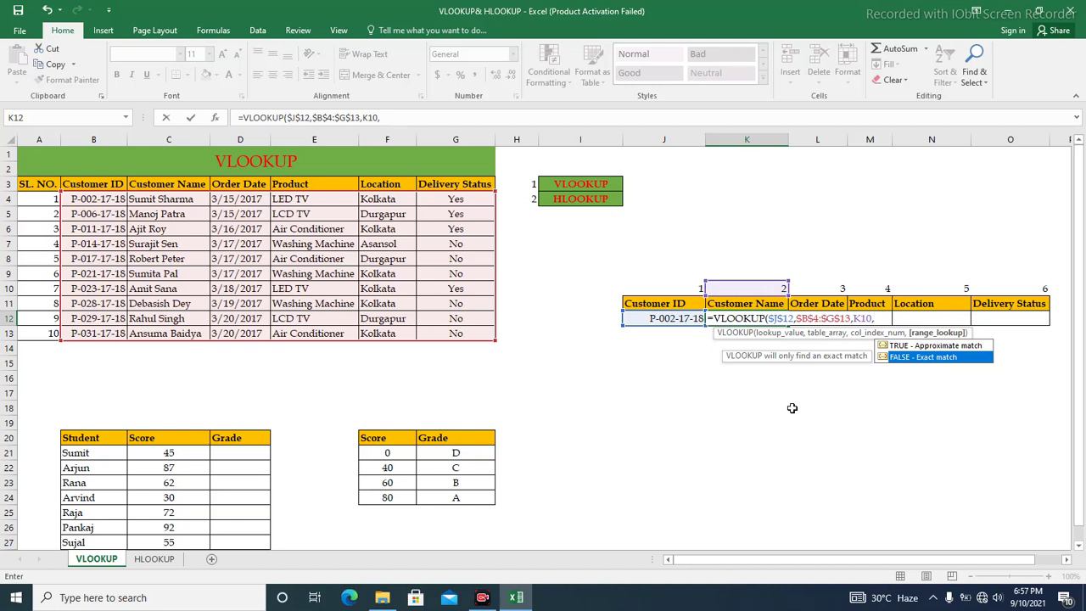
key(Tab)
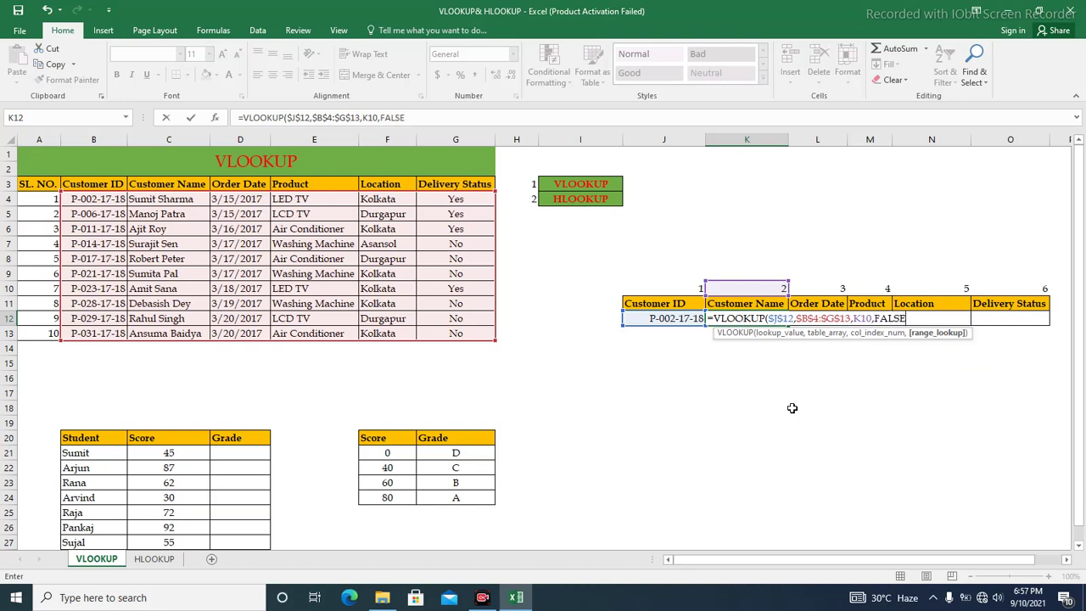
key(Return)
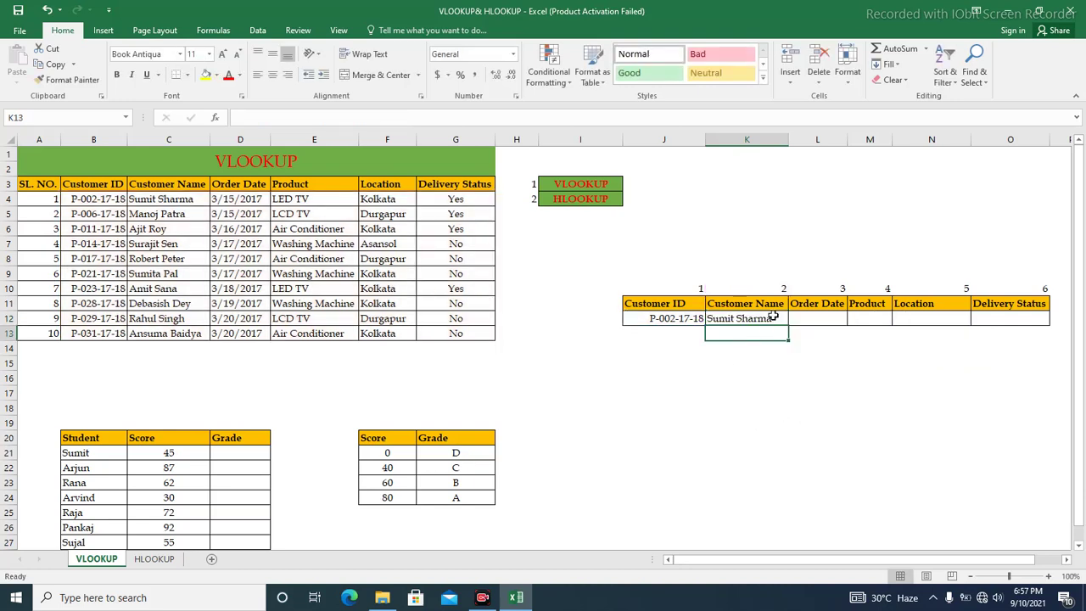
Fill the VLOOKUP formula from K12 across to the Delivery Status cell O12.
click(773, 317)
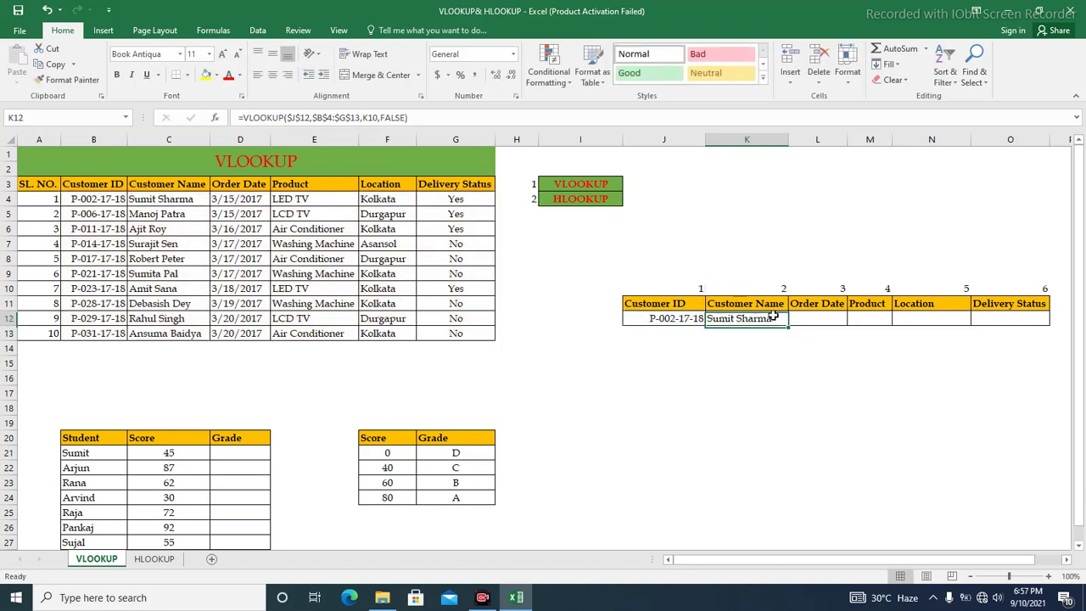
click(676, 319)
click(760, 320)
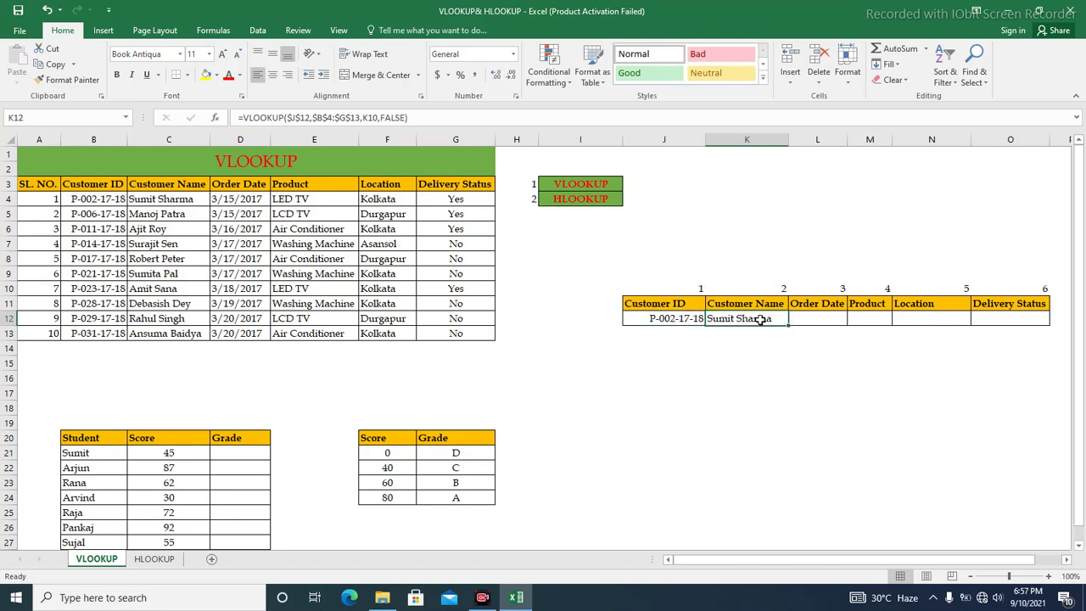
drag(788, 325, 1014, 325)
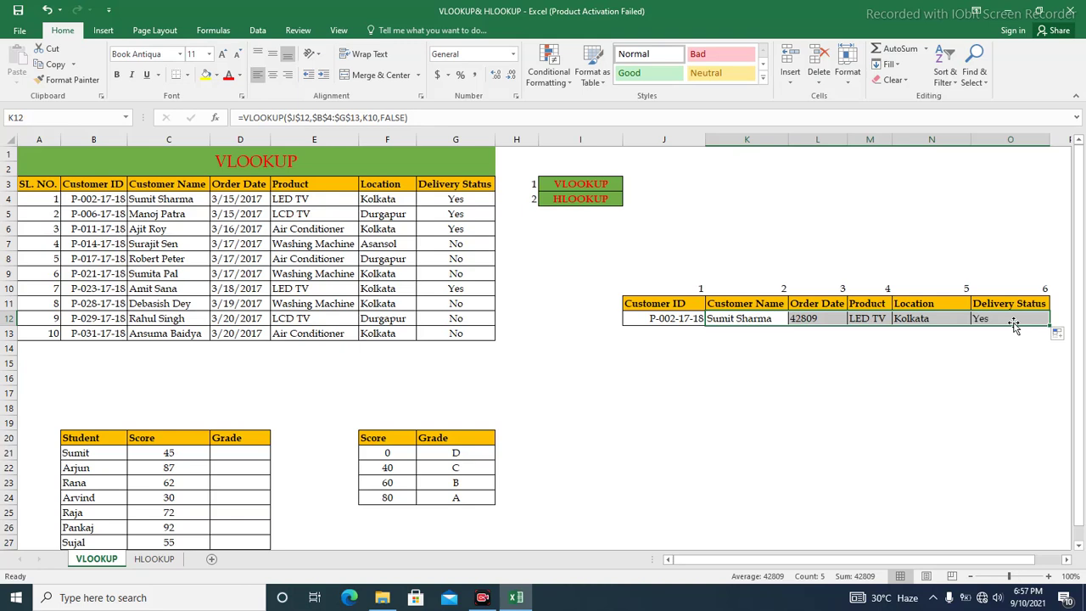
click(670, 322)
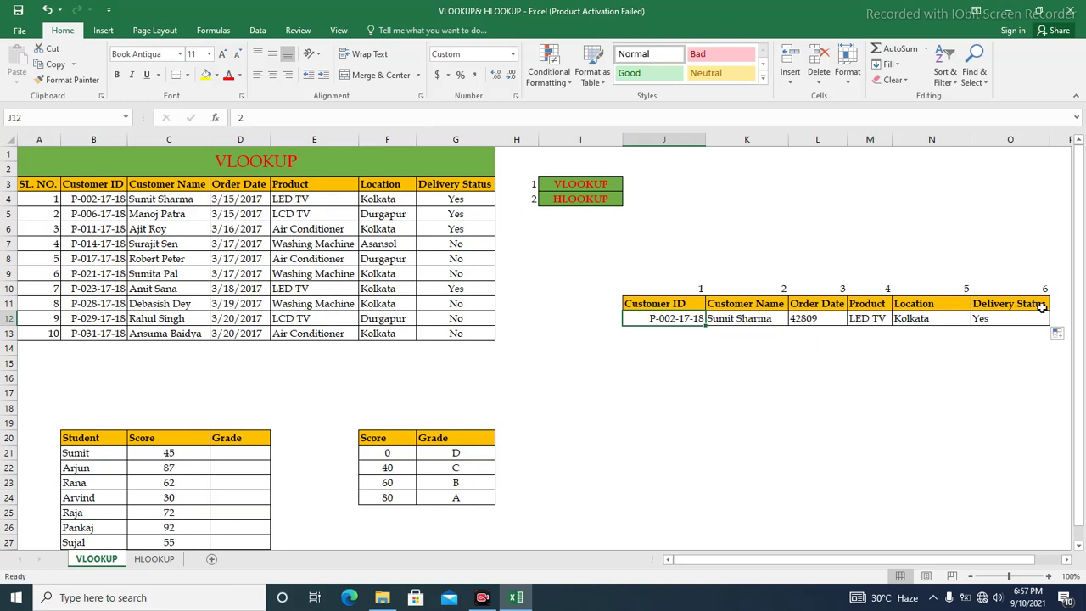
Format the Order Date result in L12 as Short Date.
click(816, 320)
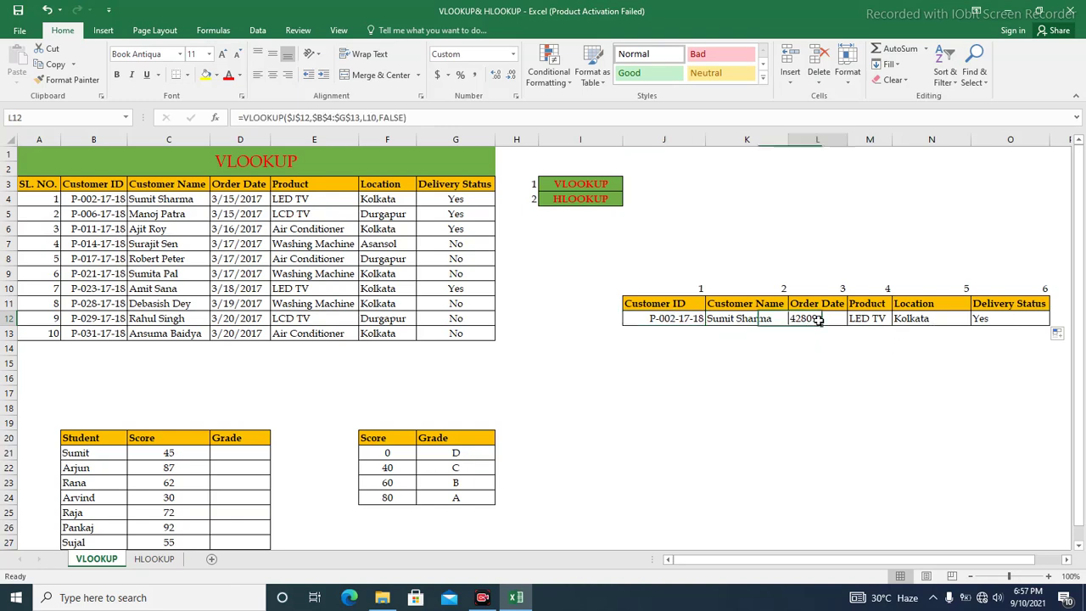
click(513, 53)
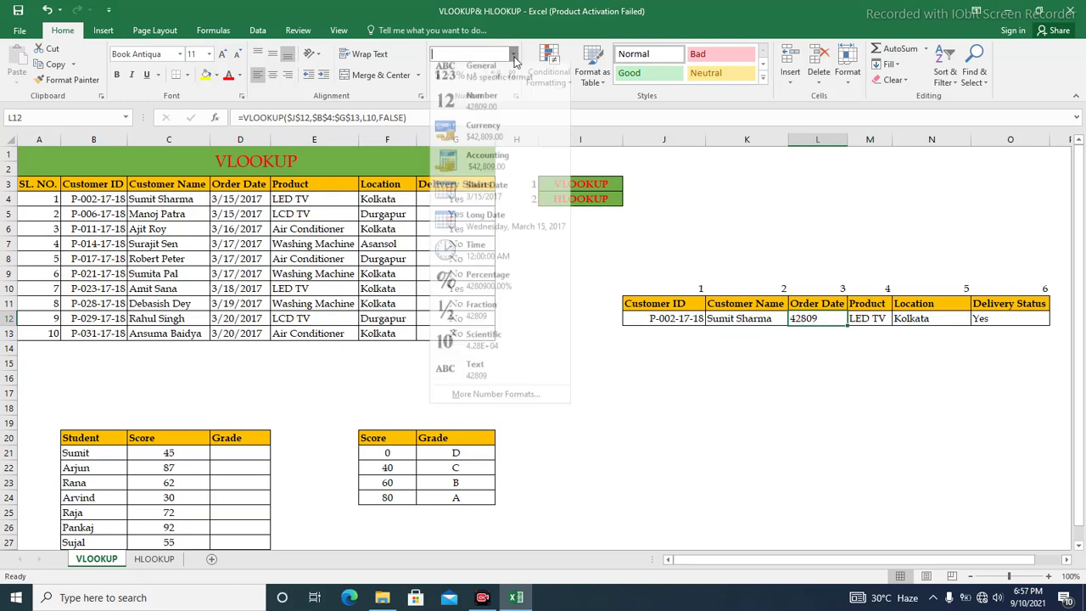
click(488, 197)
click(820, 360)
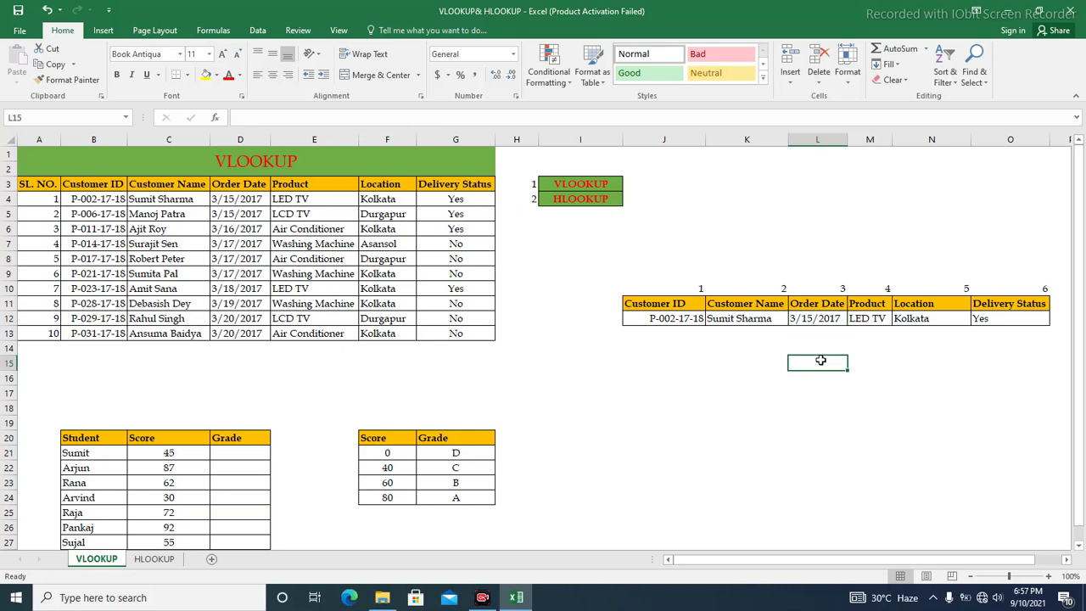
Test the lookup by entering the Customer ID number of the row 9 record in J12.
click(96, 276)
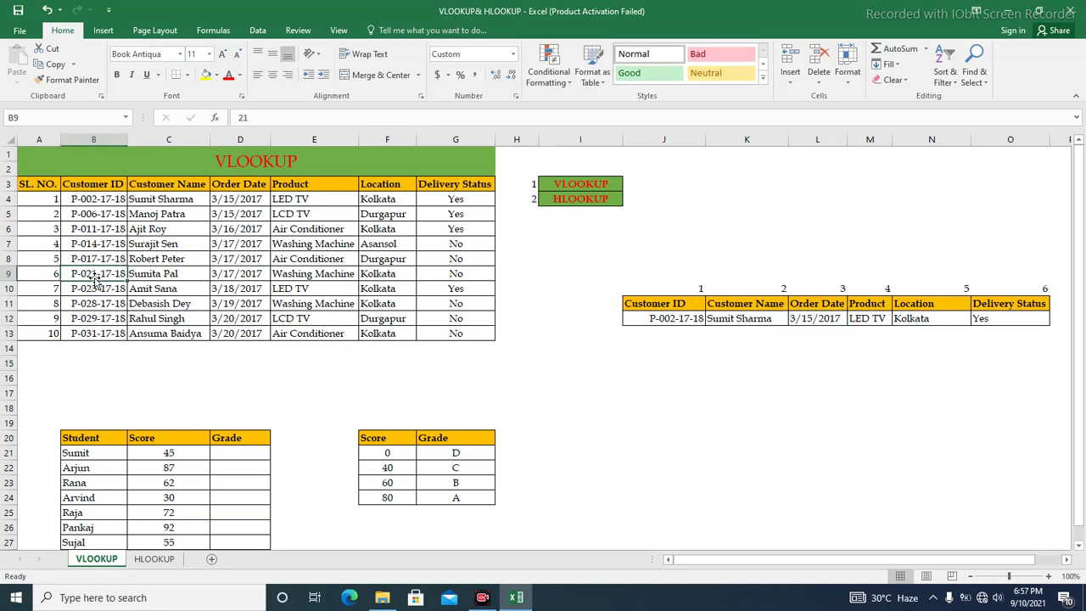
click(665, 319)
text(2)
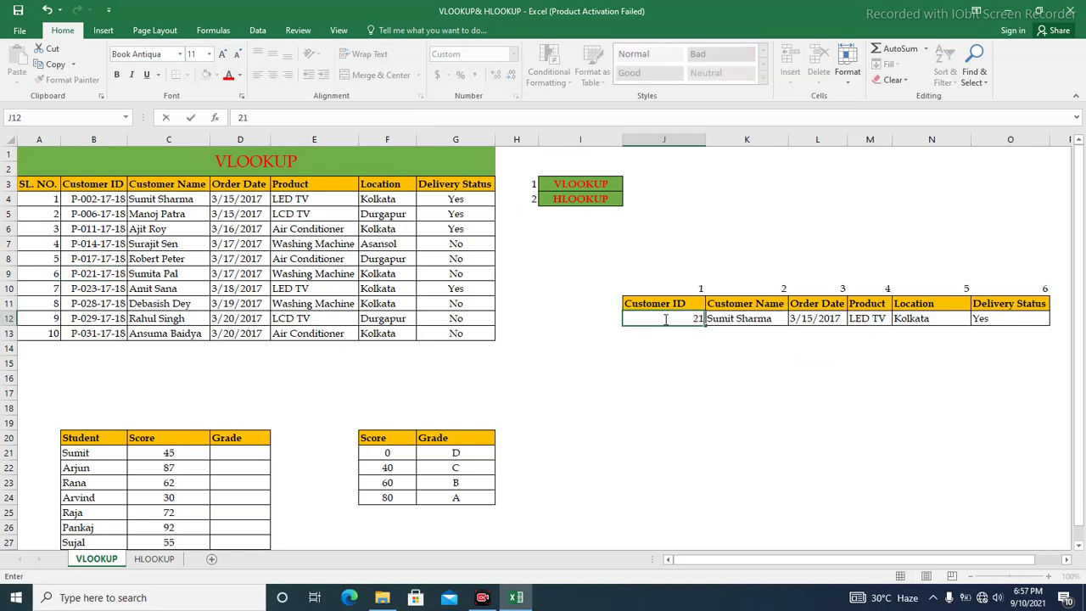
text(1)
key(Return)
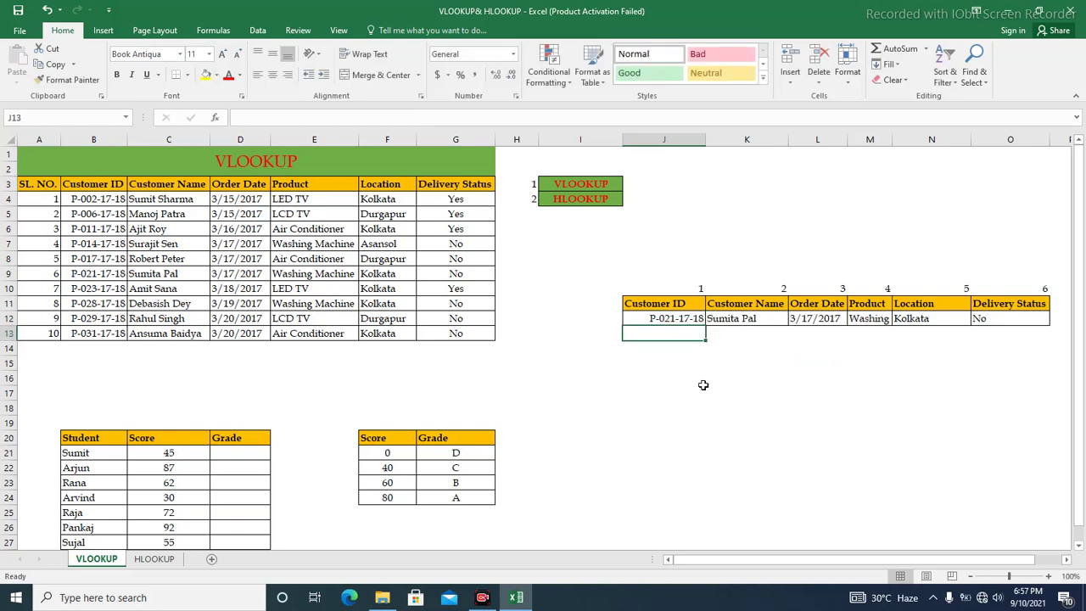
Enter the Customer ID number of the row 13 record in J12 and autofit the Product column M.
click(668, 318)
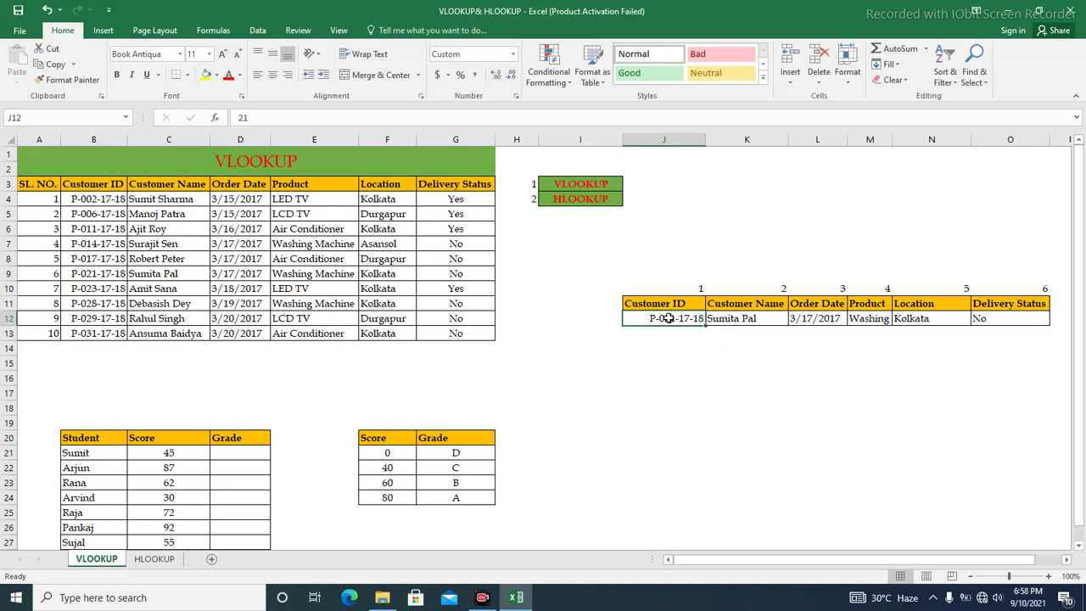
text(31)
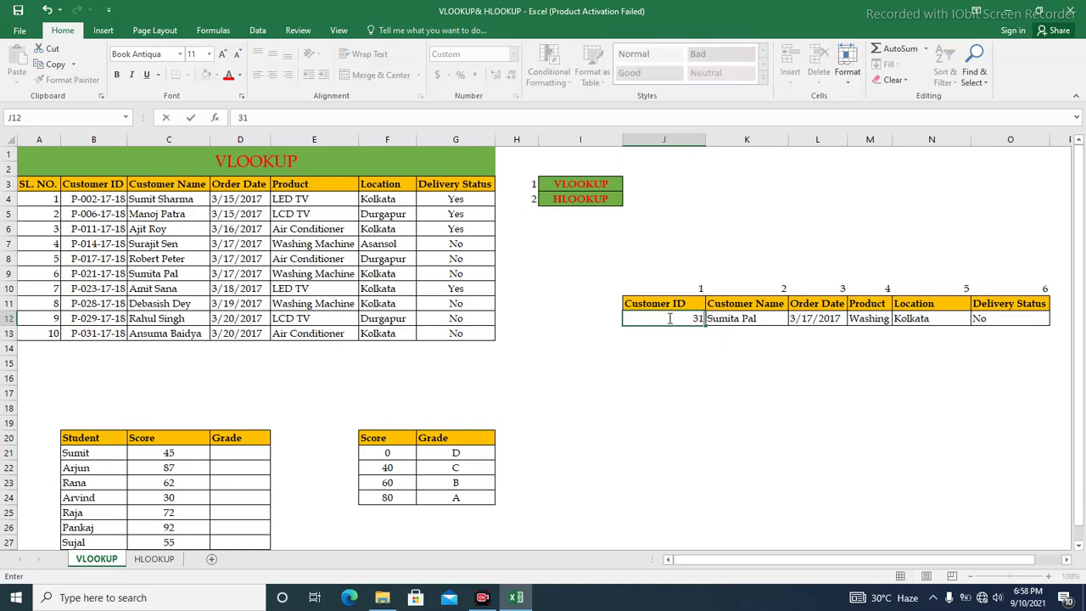
key(Return)
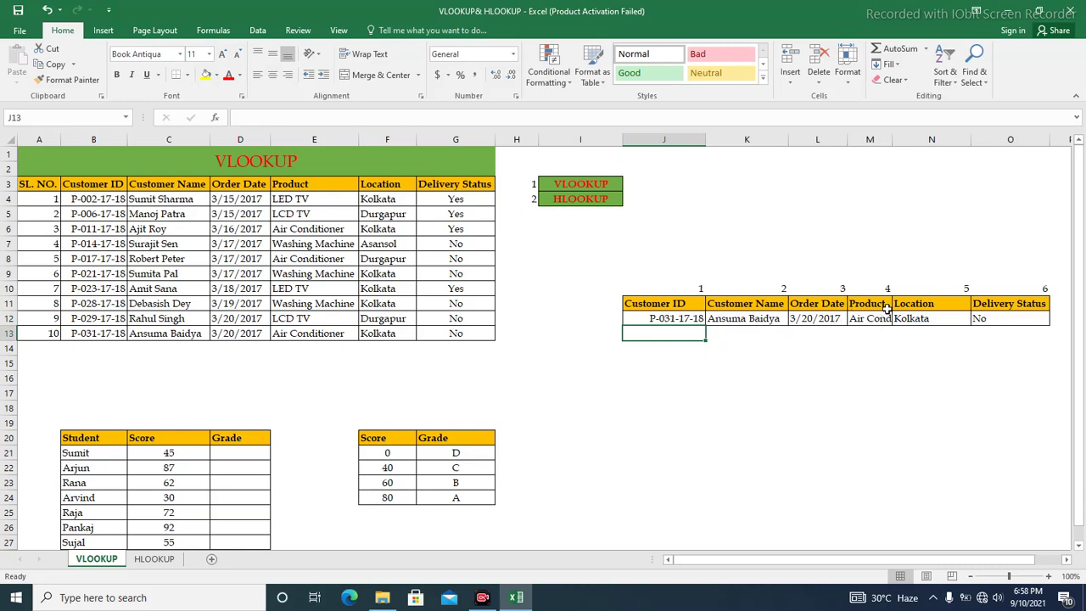
double_click(891, 140)
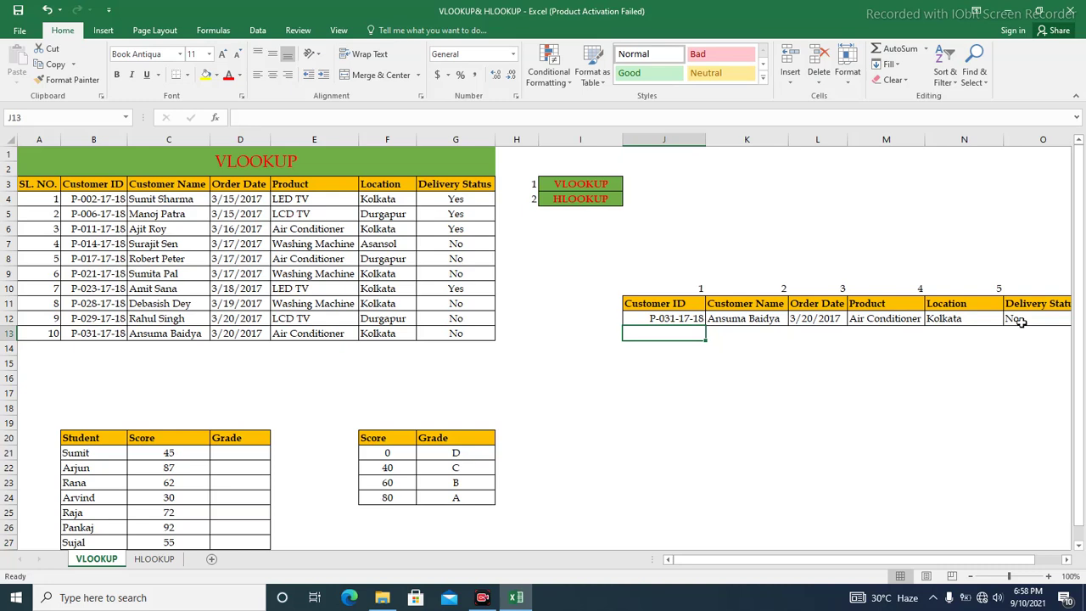
Examine the student table's names, scores and Grade column in B21:D27 alongside the score-to-grade table.
drag(118, 455, 106, 537)
click(229, 499)
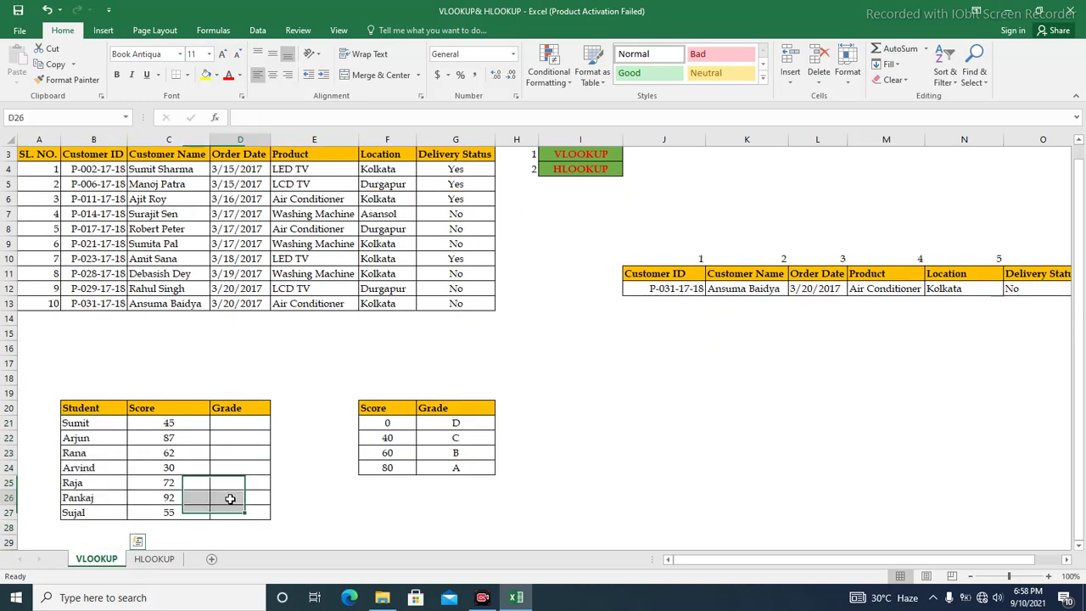
drag(164, 424, 163, 506)
click(164, 425)
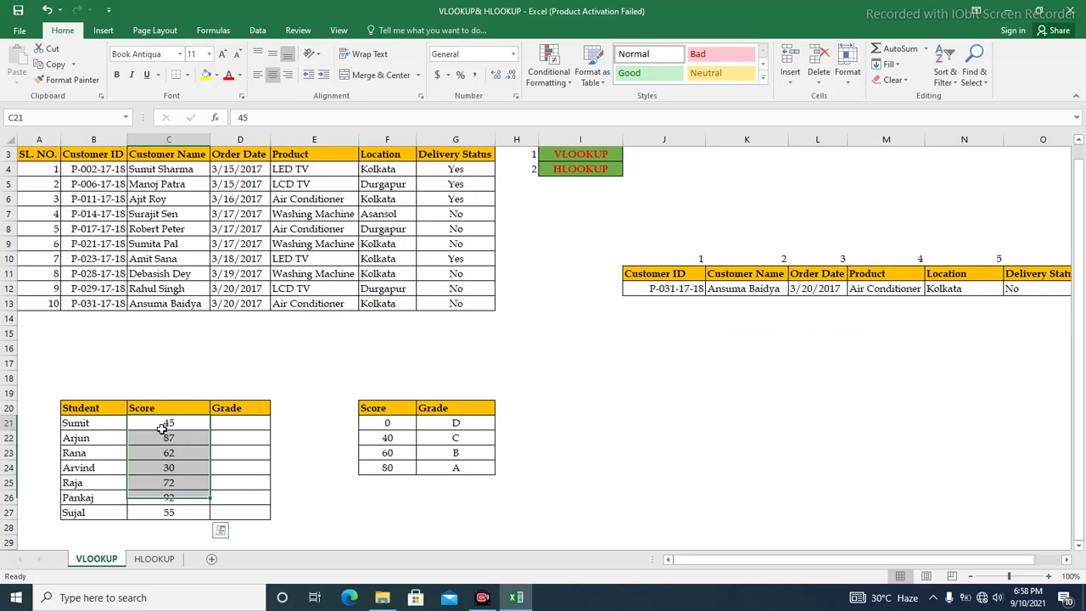
click(163, 439)
click(167, 452)
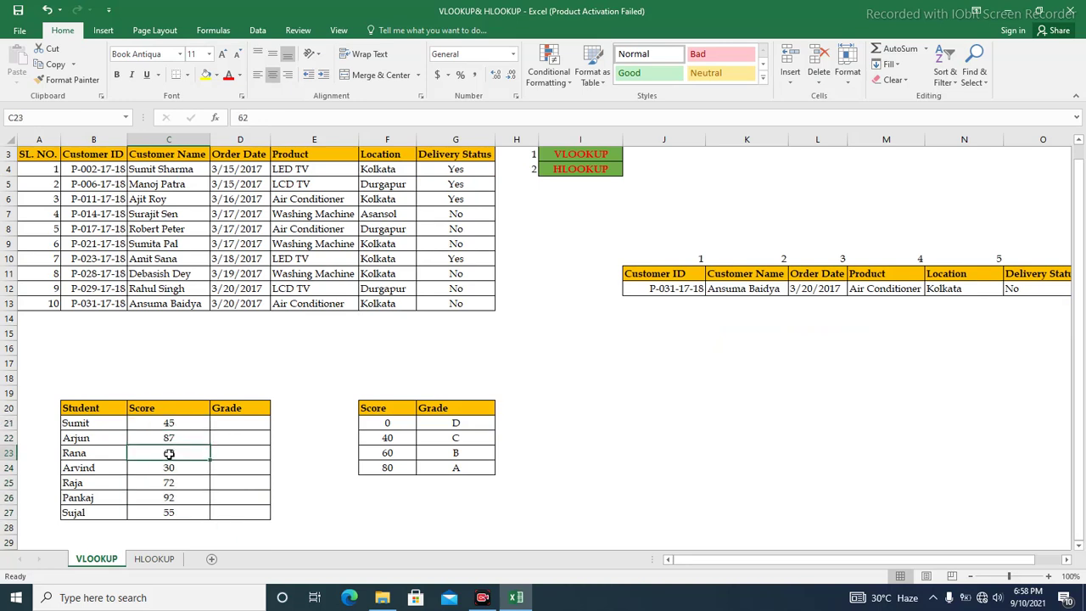
click(258, 478)
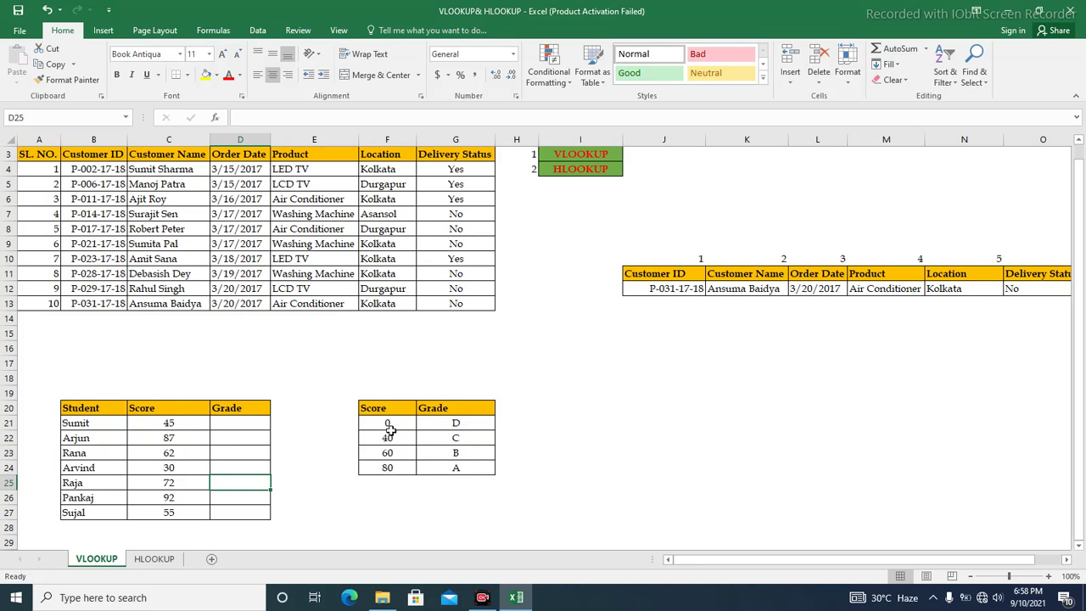
Examine the score-to-grade table in F21:G24, matching each minimum score with its grade.
drag(390, 423, 390, 438)
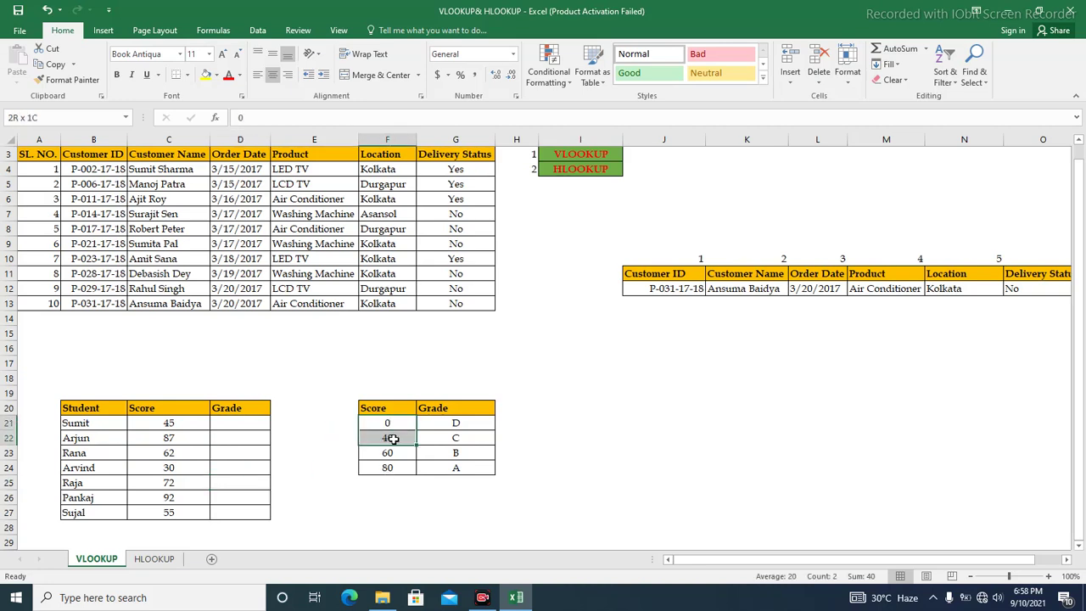
click(458, 422)
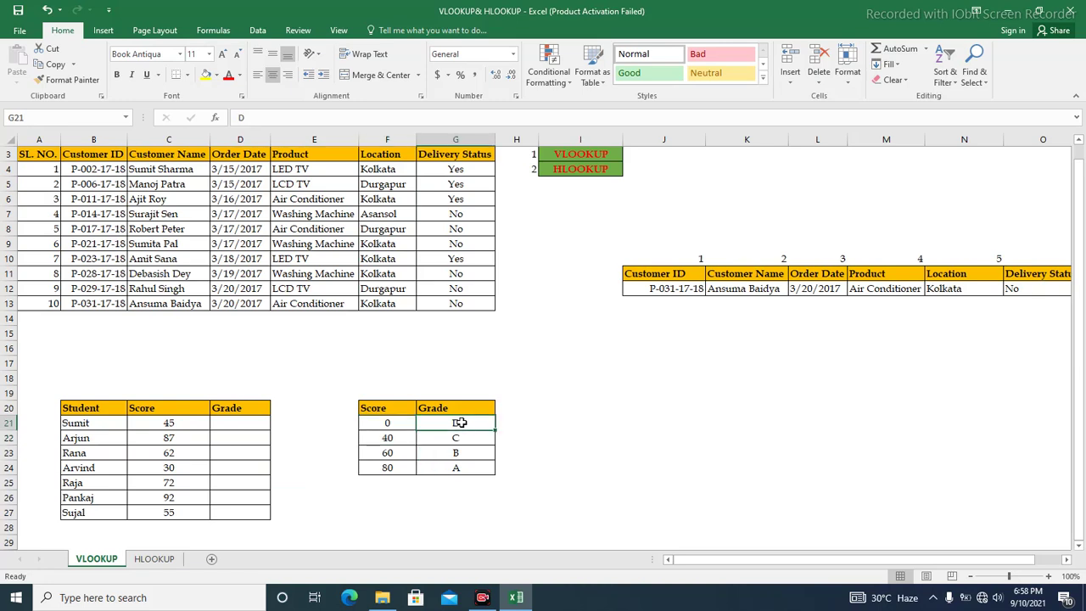
click(393, 437)
drag(392, 437, 387, 467)
click(458, 436)
click(441, 455)
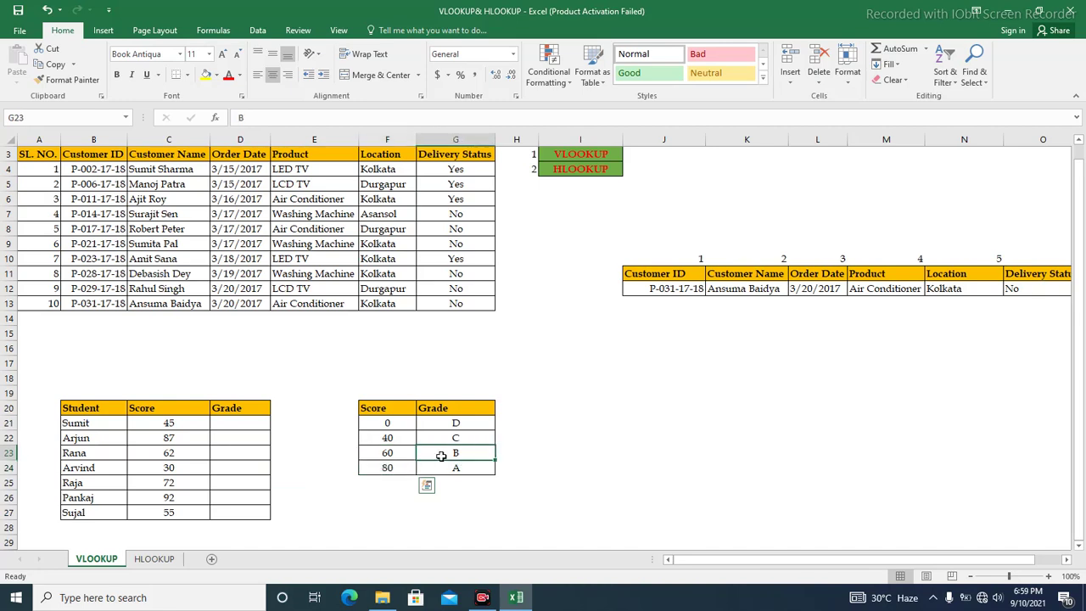
click(391, 468)
click(434, 467)
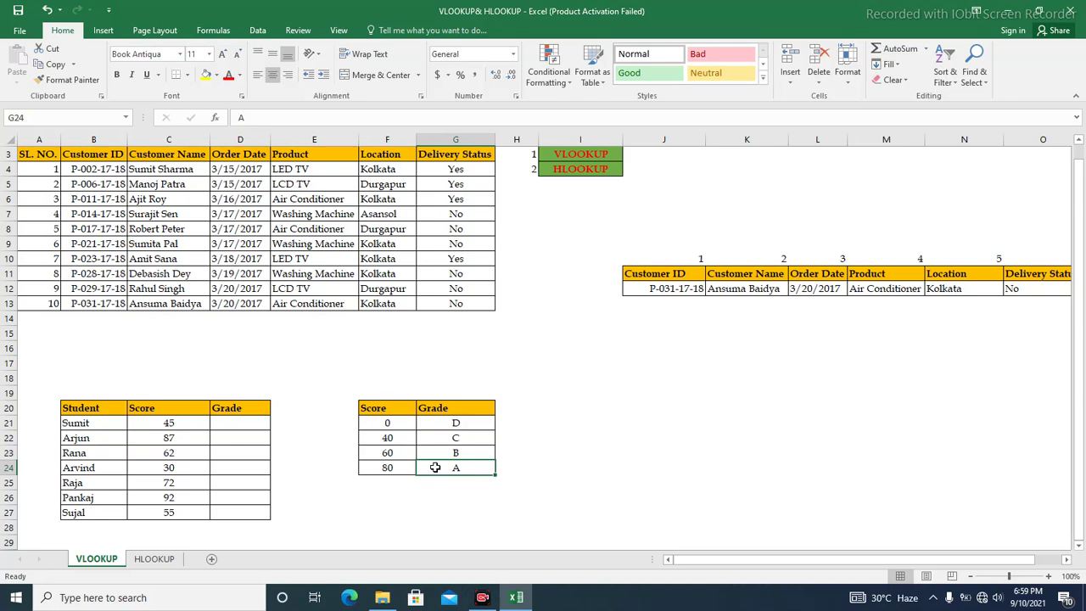
Start a VLOOKUP formula in D21 with the first student's score in C21 as the lookup value.
click(243, 420)
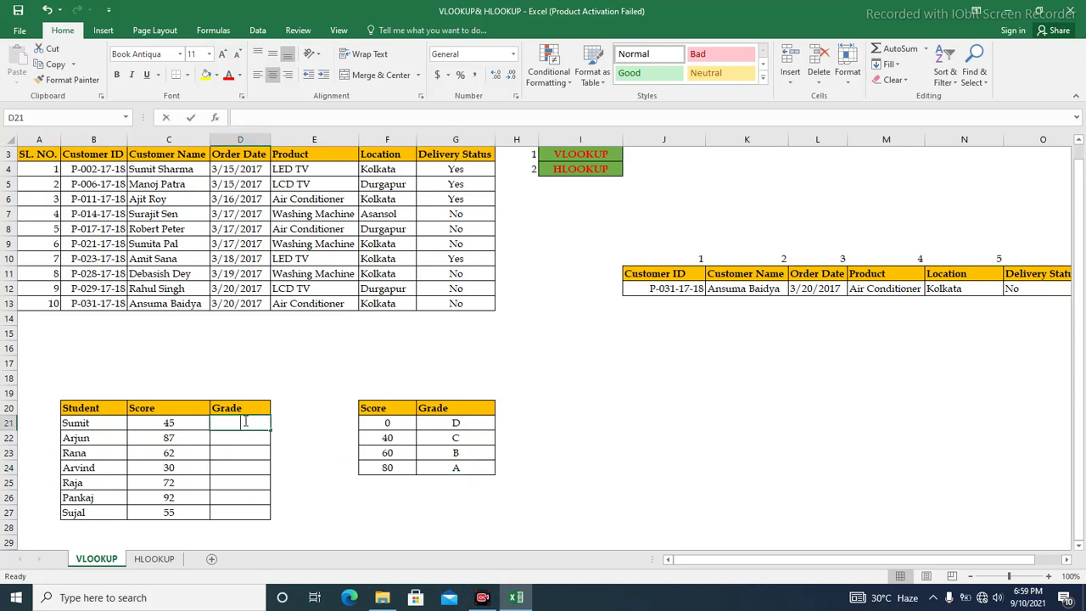
text(=vl)
key(Tab)
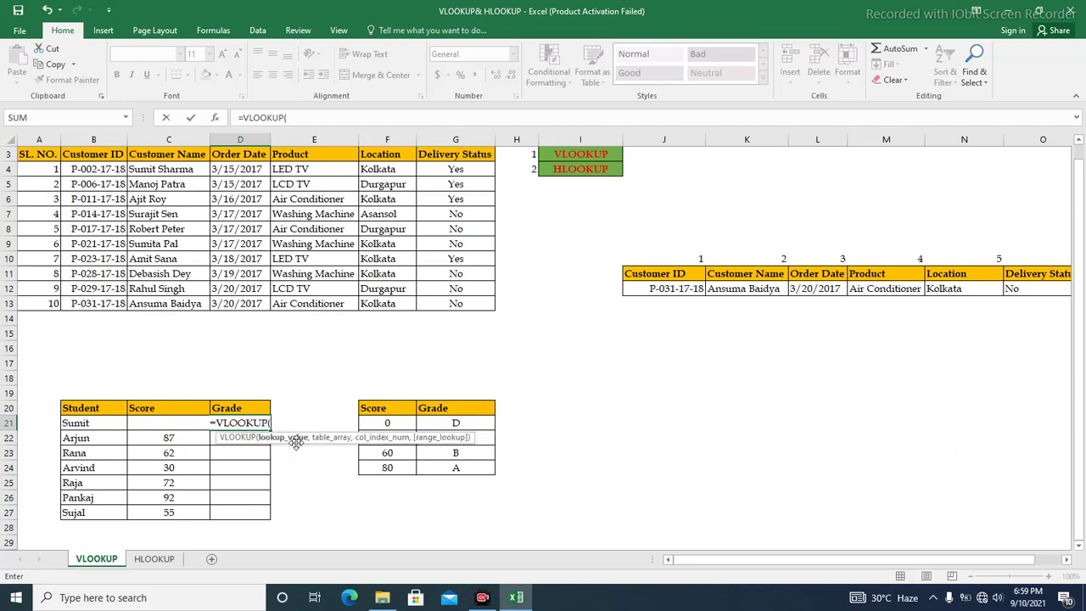
click(157, 437)
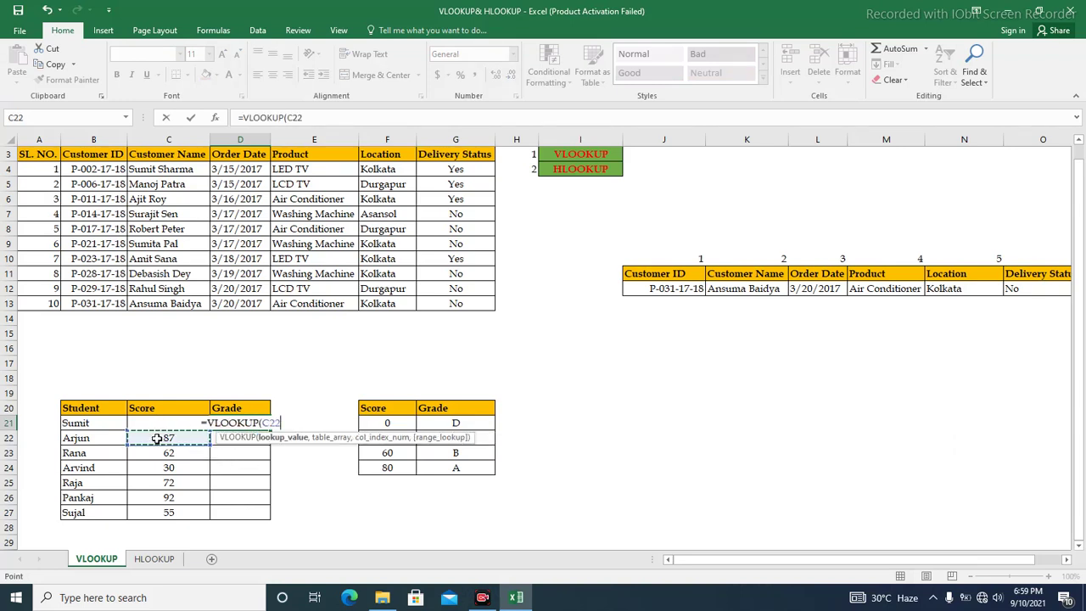
click(172, 428)
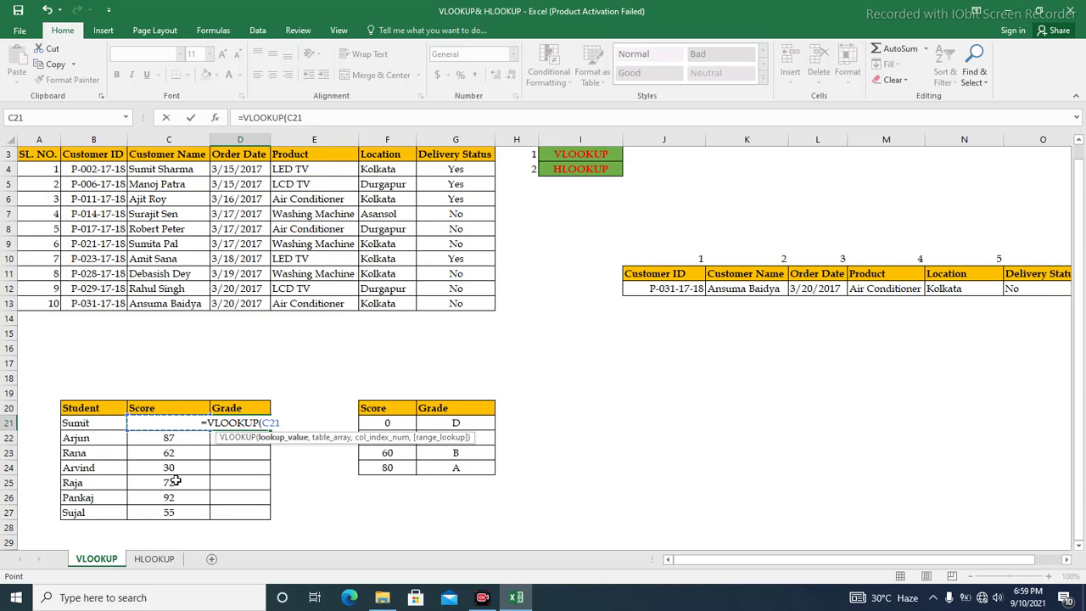
text(,)
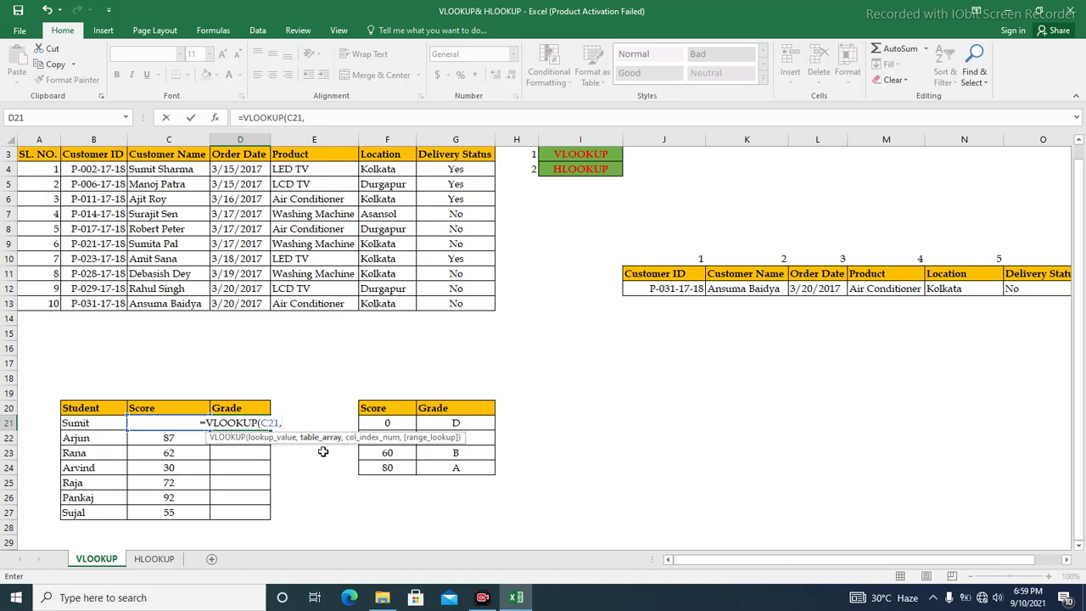
Set the formula's table array to the score-to-grade range as the absolute reference $F$21:$G$24.
click(391, 424)
drag(424, 437, 443, 467)
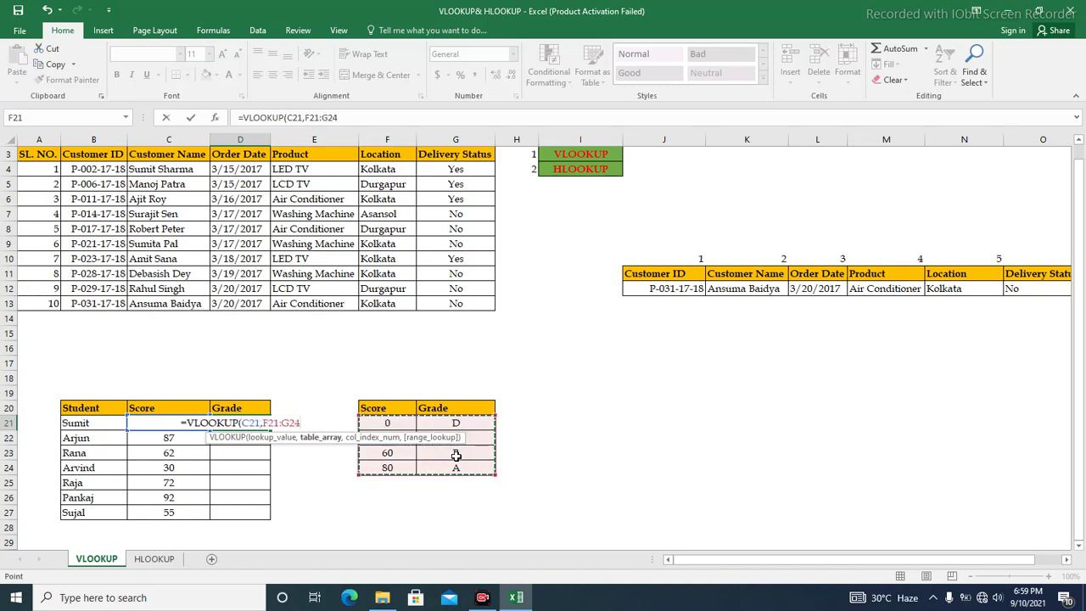
key(F4)
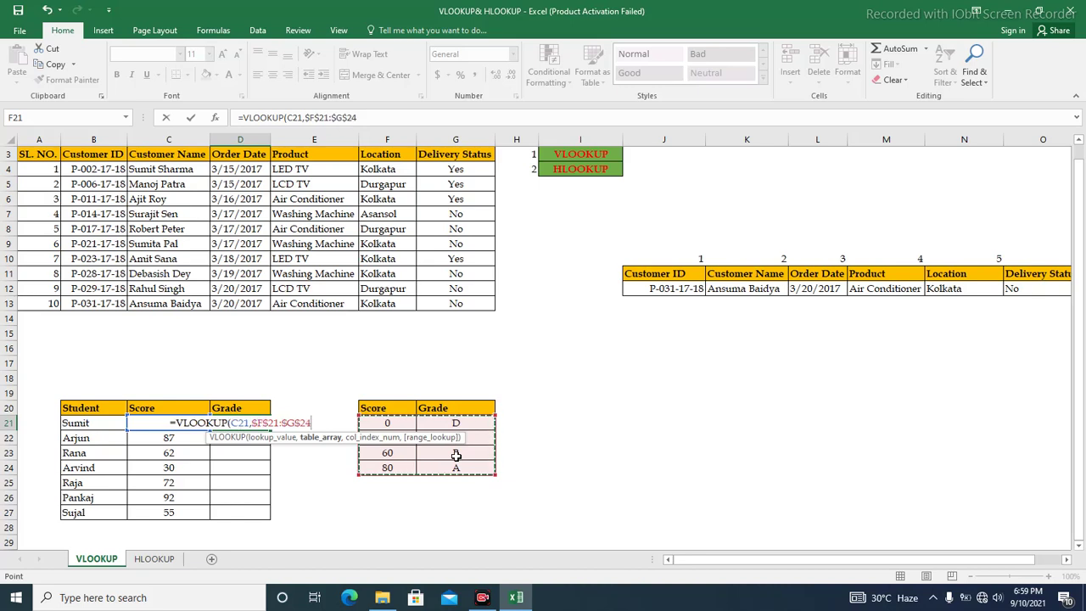
text(,)
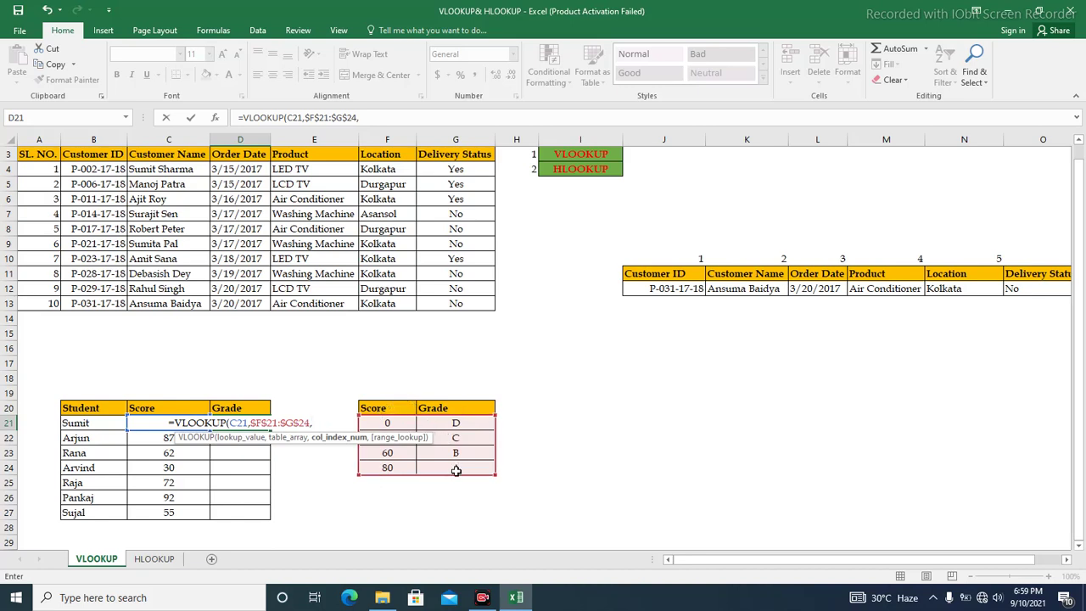
Complete the D21 VLOOKUP with column index 2 and TRUE for approximate match.
text(2)
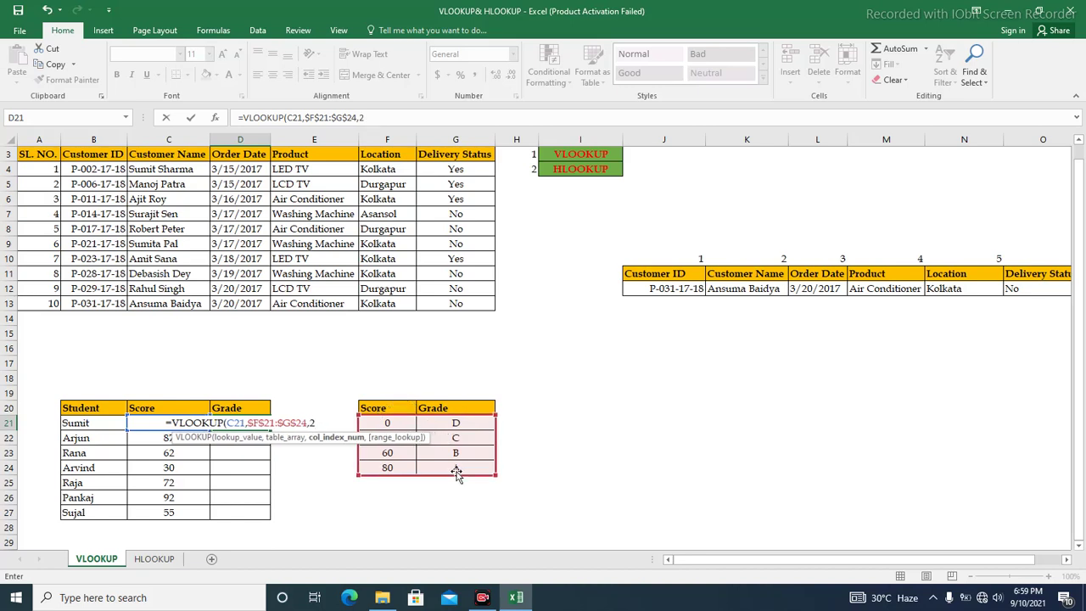
text(,)
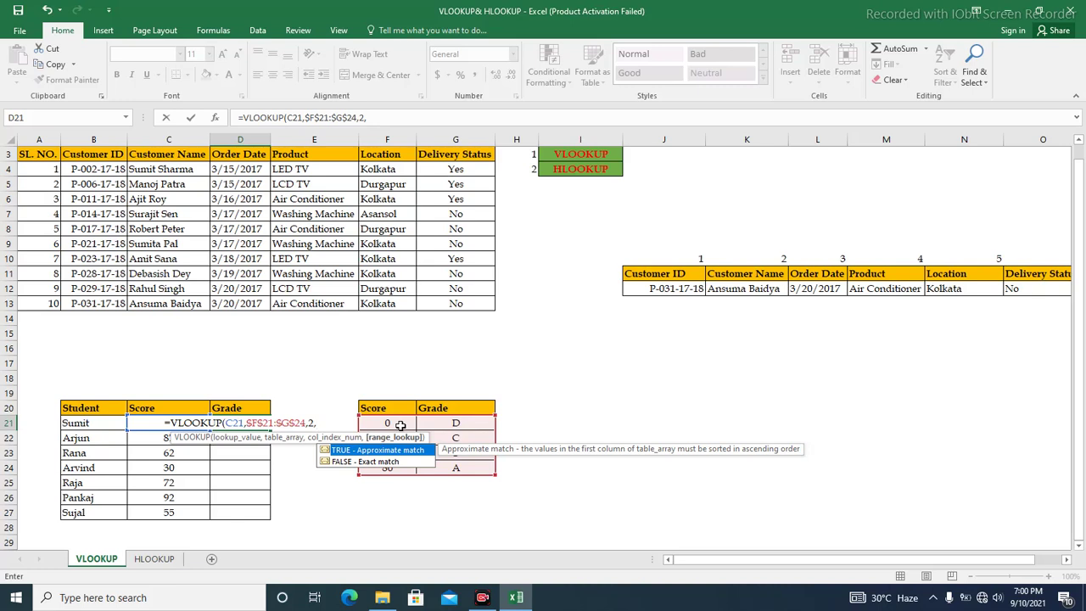
key(Tab)
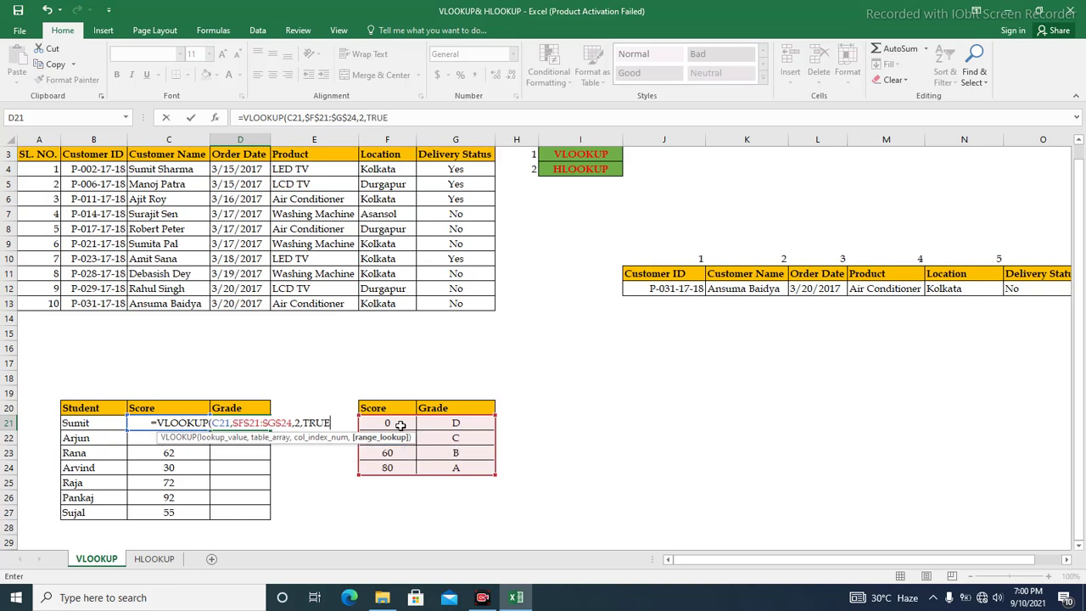
text())
key(Return)
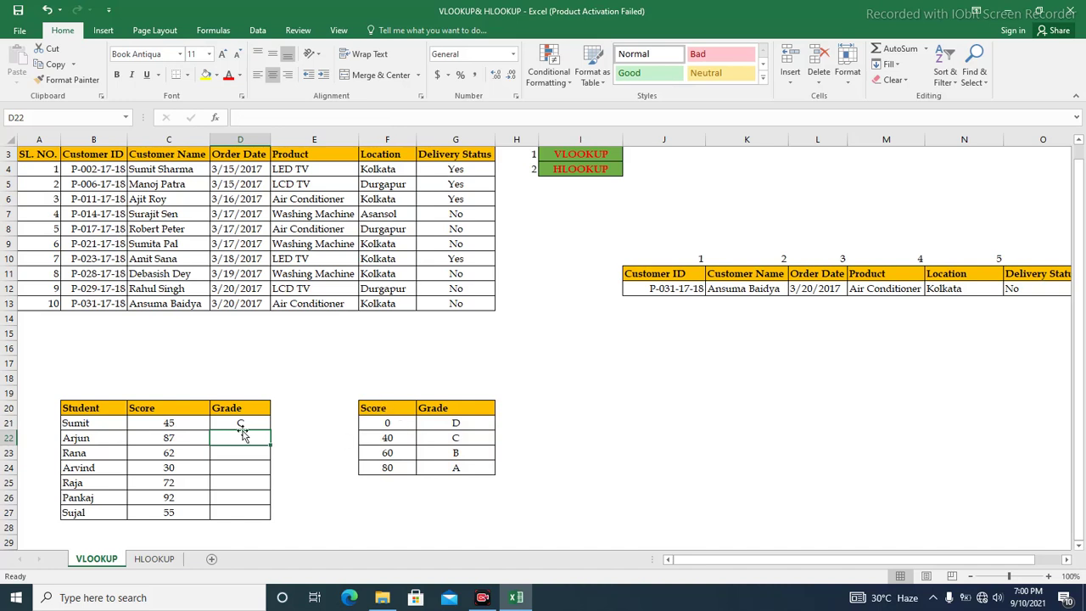
Fill the grade formula from D21 down through D27 for all remaining students.
drag(241, 423, 246, 513)
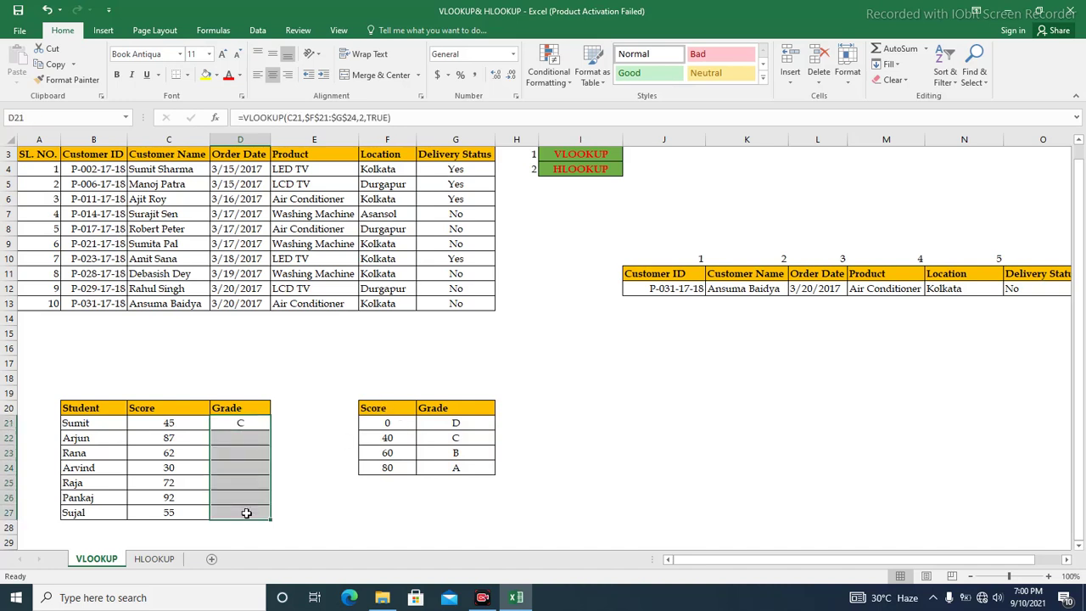
key(ctrl+d)
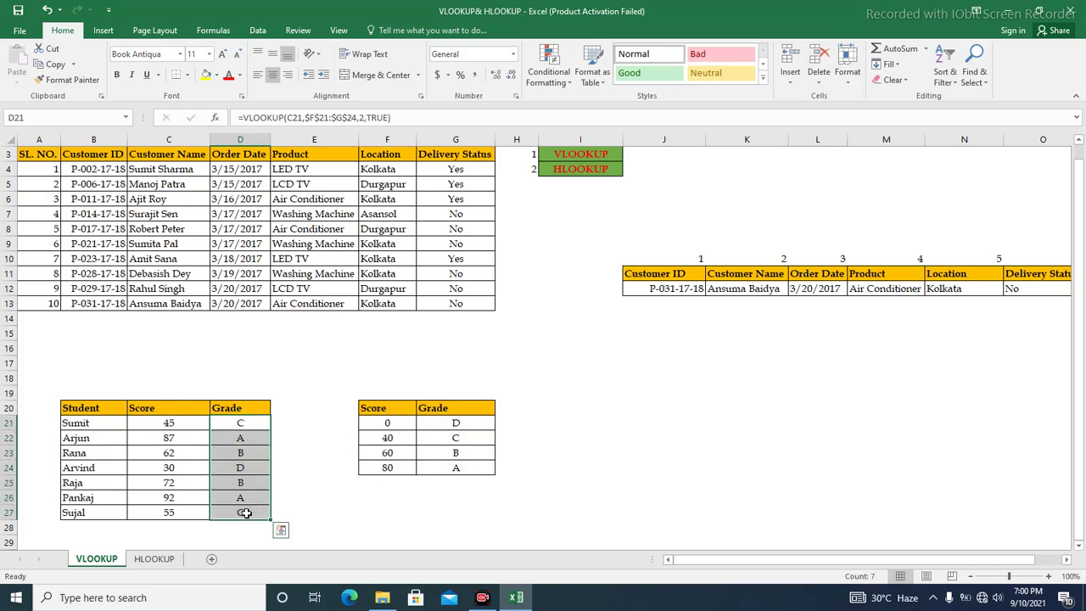
click(325, 431)
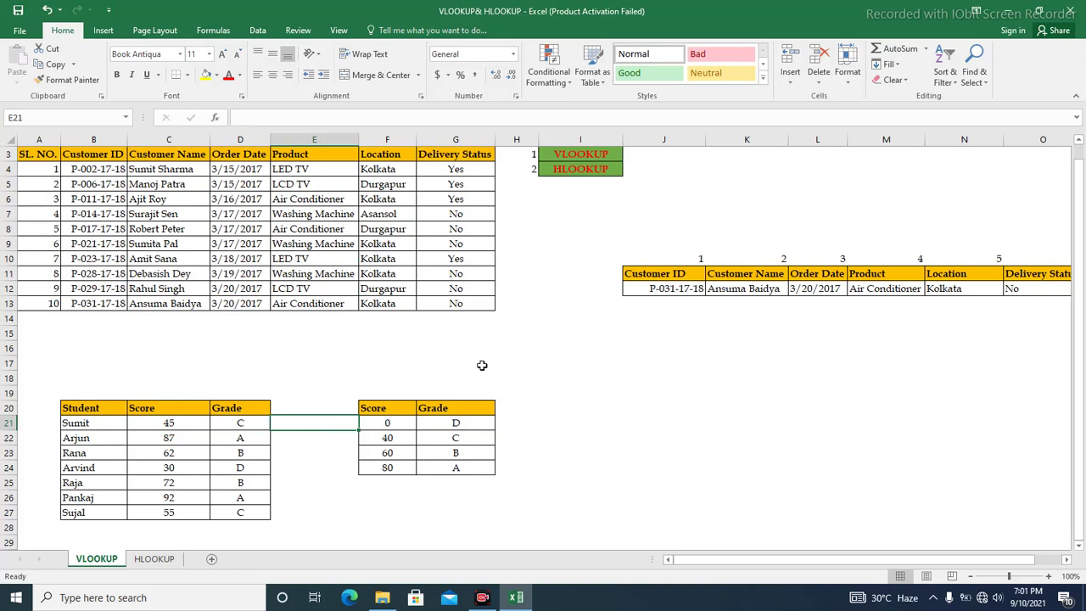
click(564, 307)
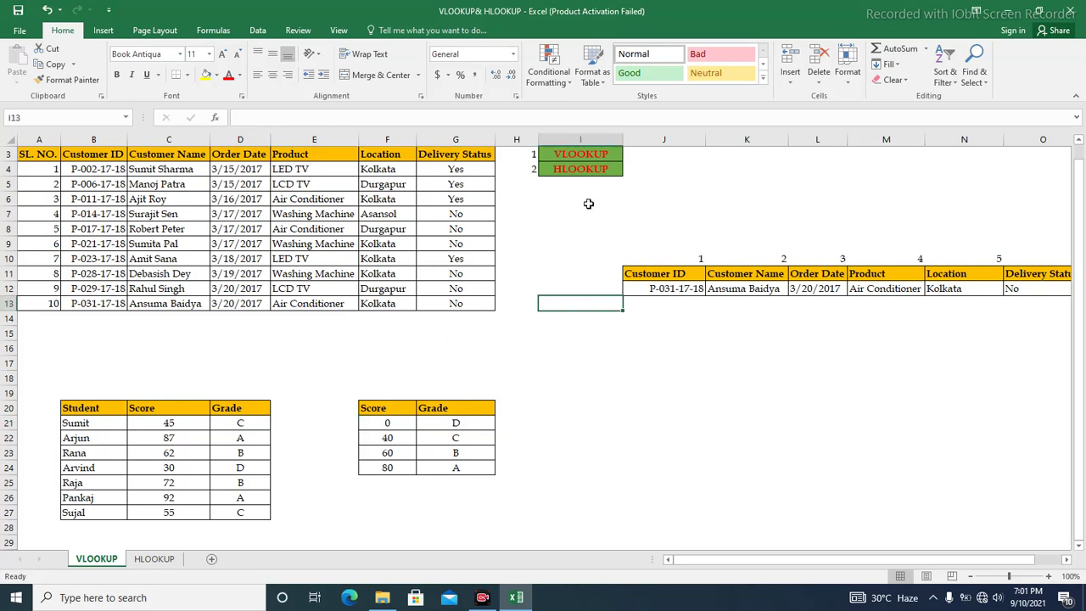